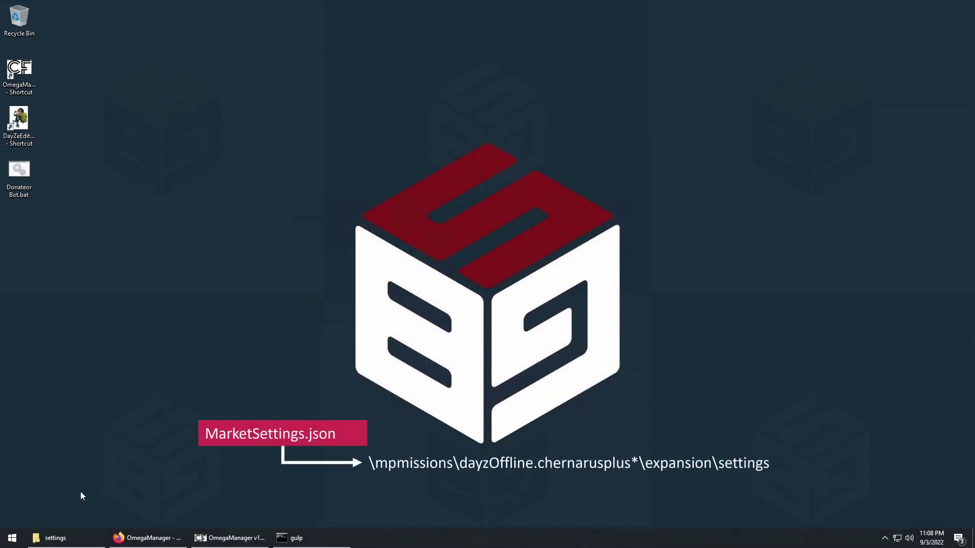
Step: Open MarketSettings.json from the settings folder and scroll to the Currencies list
{"action": "left_click", "coordinate": [63, 541]}
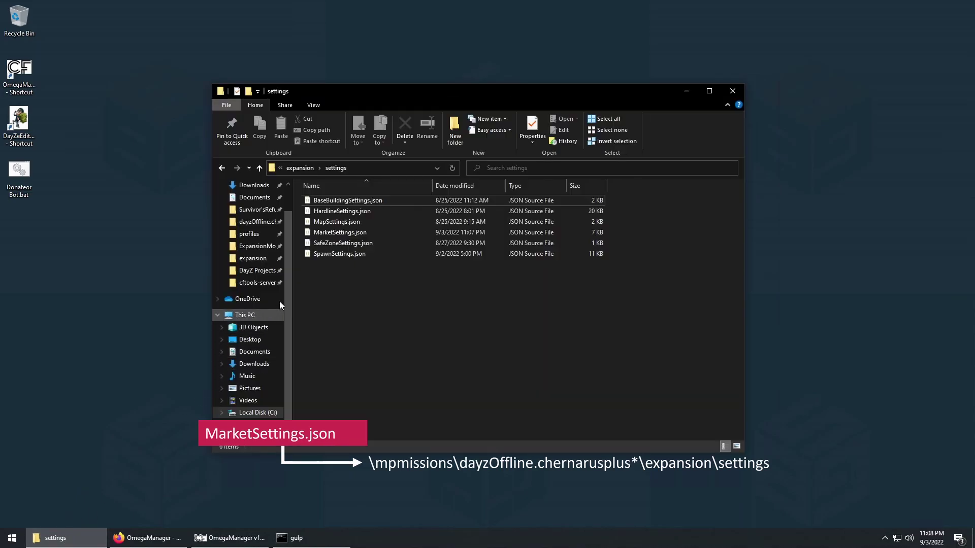
{"action": "left_click", "coordinate": [341, 234]}
{"action": "double_click", "coordinate": [341, 233]}
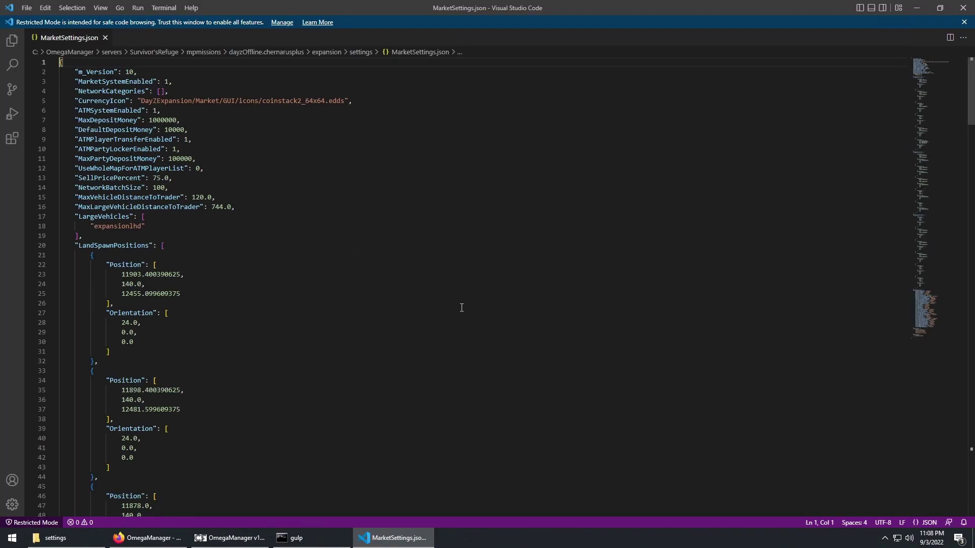
{"action": "left_click", "coordinate": [922, 331]}
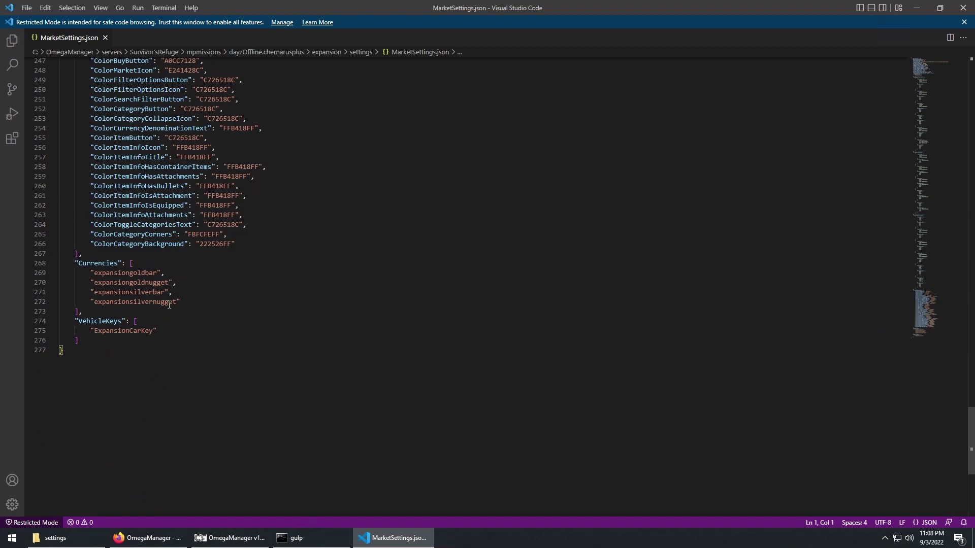
Step: Replace the Currencies list with the single ExpansionBanknoteUSD entry and save the file
{"action": "left_click_drag", "start_coordinate": [80, 312], "coordinate": [131, 263]}
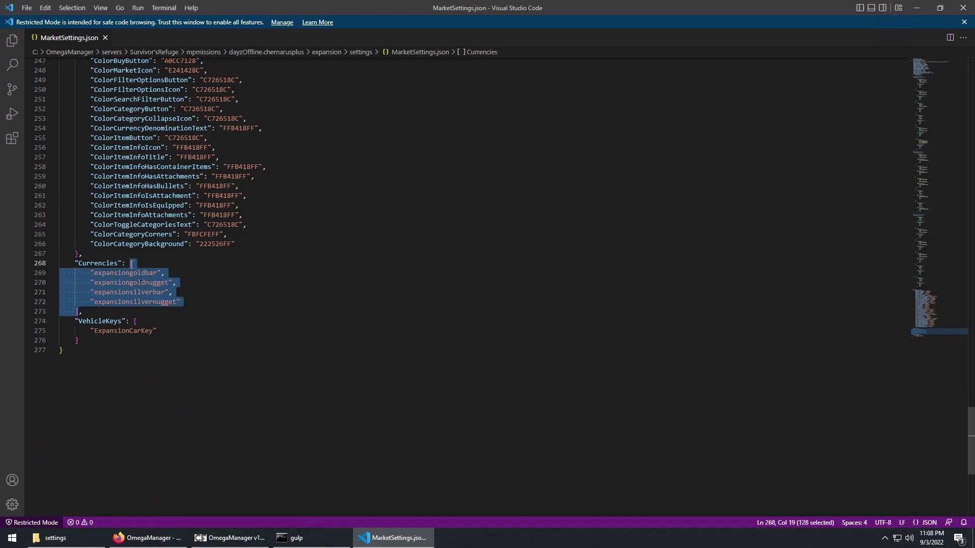
{"action": "key", "text": "super+v"}
{"action": "left_click", "coordinate": [182, 307]}
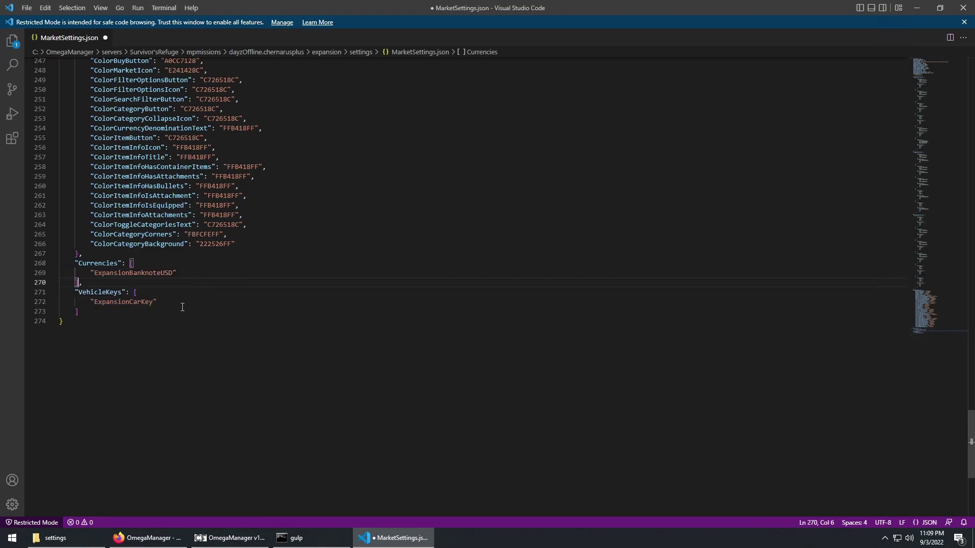
{"action": "left_click", "coordinate": [27, 8]}
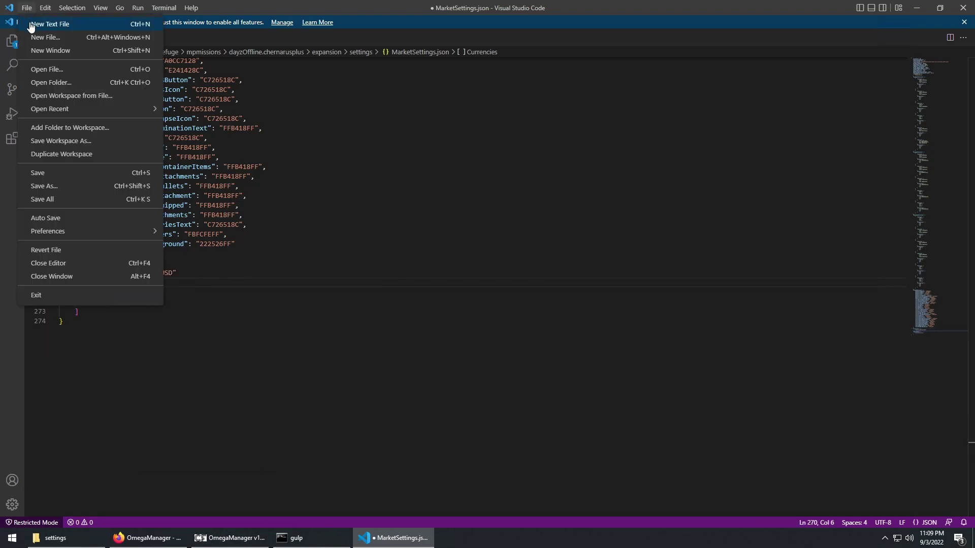
{"action": "left_click", "coordinate": [52, 175]}
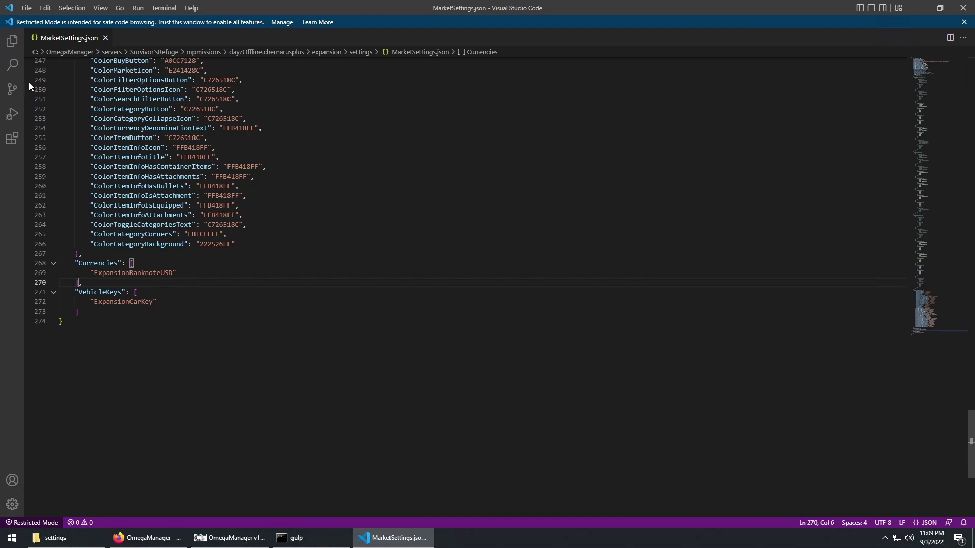
{"action": "left_click", "coordinate": [27, 8]}
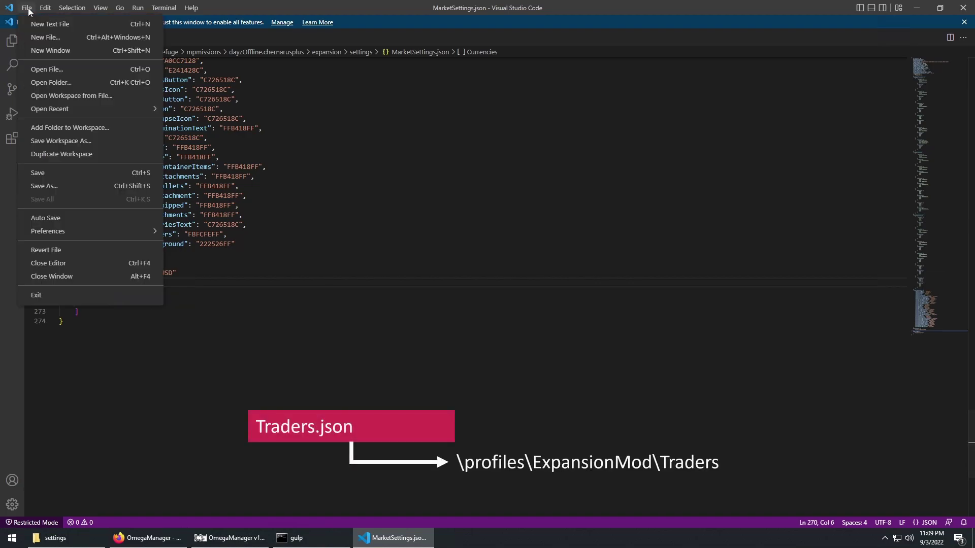
Step: Open the ExpansionMod\Traders folder as the workspace
{"action": "left_click", "coordinate": [50, 83]}
{"action": "scroll", "coordinate": [45, 119], "scroll_direction": "up", "scroll_amount": 3}
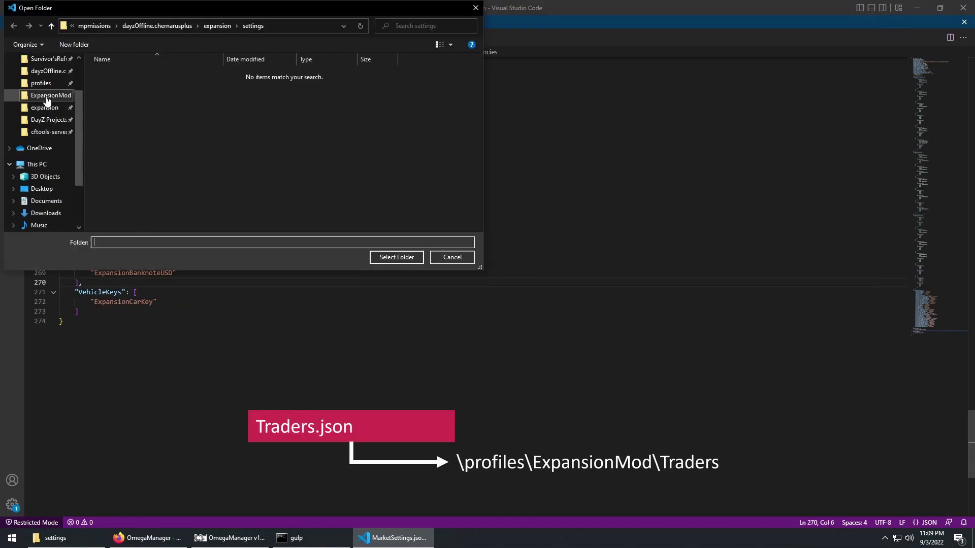
{"action": "left_click", "coordinate": [48, 96]}
{"action": "double_click", "coordinate": [127, 160]}
{"action": "left_click", "coordinate": [390, 257]}
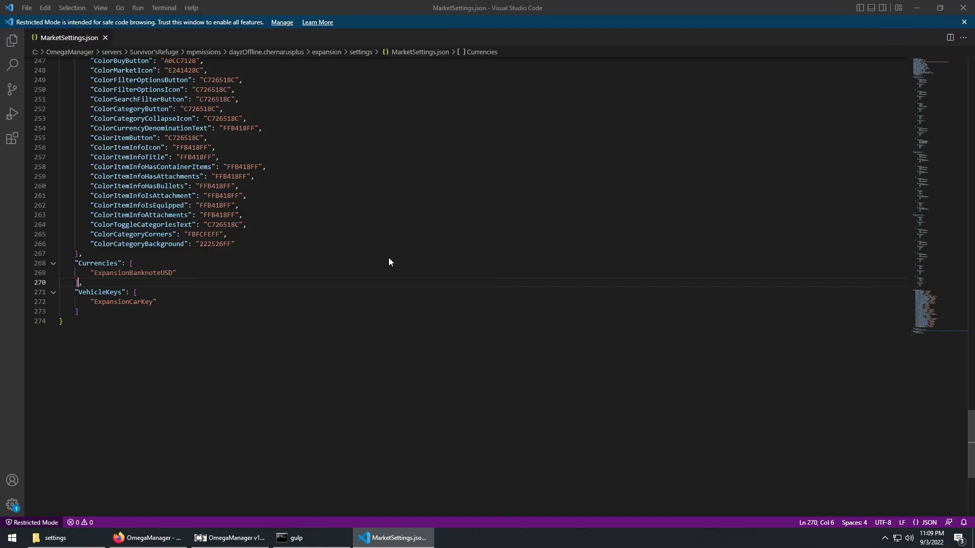
Step: Search for the old four-currency list and replace all 19 occurrences with ExpansionBanknoteUSD
{"action": "left_click", "coordinate": [13, 51]}
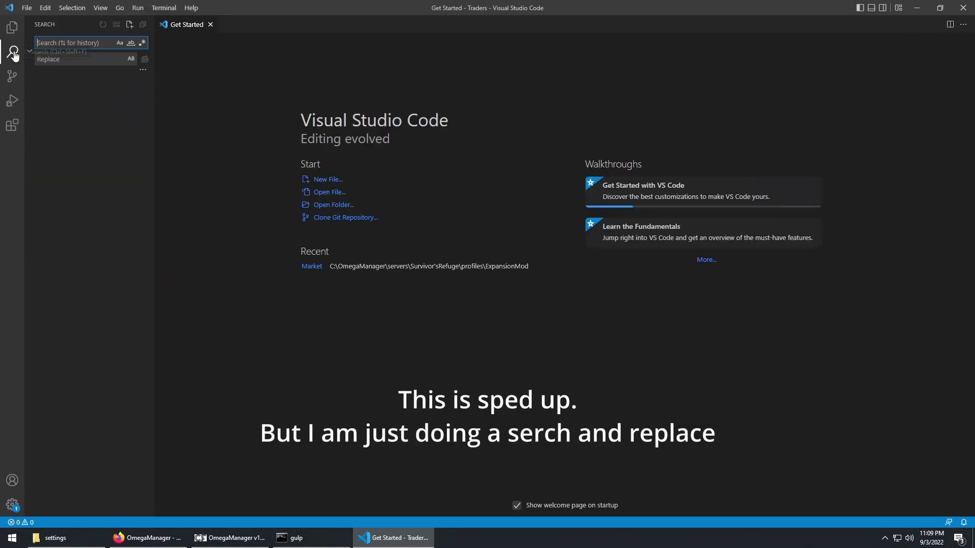
{"action": "key", "text": "super+v"}
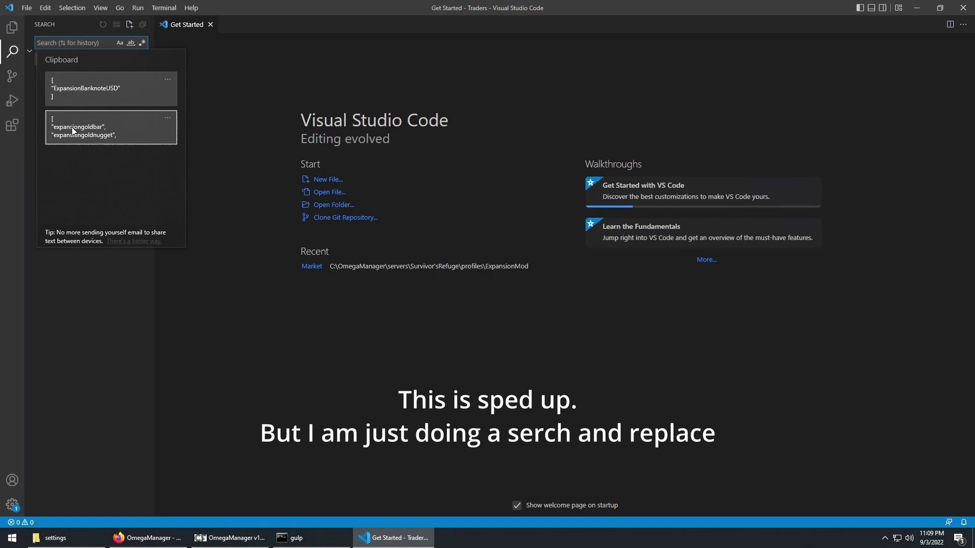
{"action": "left_click", "coordinate": [110, 127]}
{"action": "left_click", "coordinate": [59, 115]}
{"action": "key", "text": "super+v"}
{"action": "left_click", "coordinate": [81, 153]}
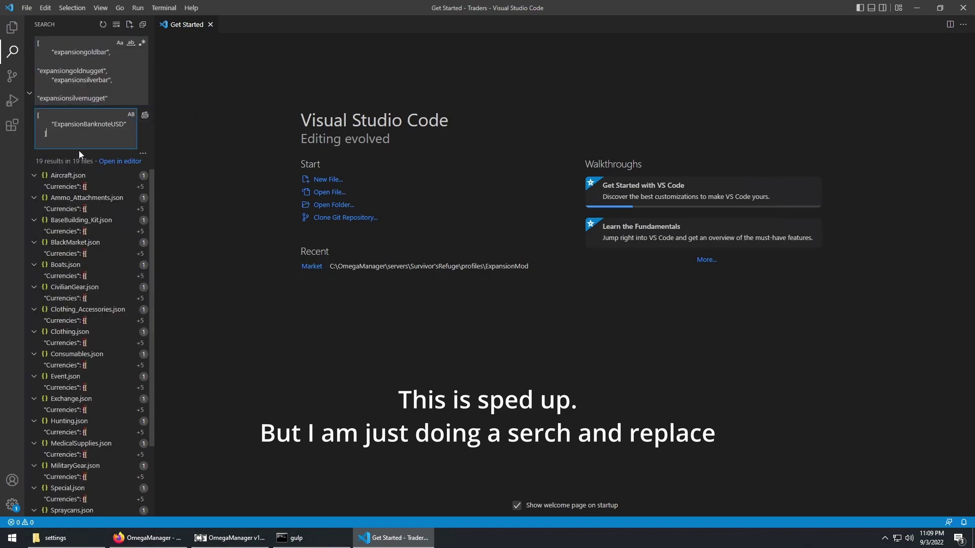
{"action": "left_click", "coordinate": [145, 120]}
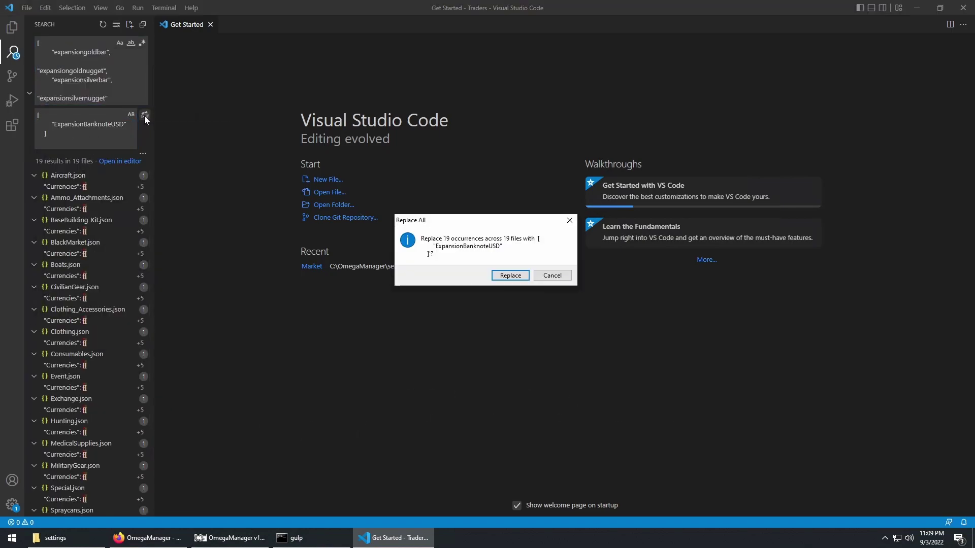
{"action": "left_click", "coordinate": [505, 276]}
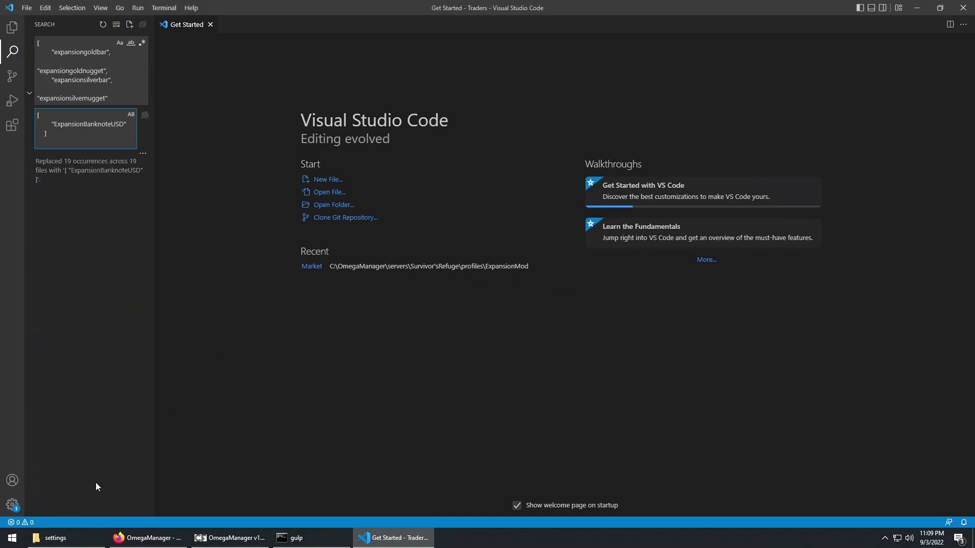
{"action": "left_click", "coordinate": [56, 538]}
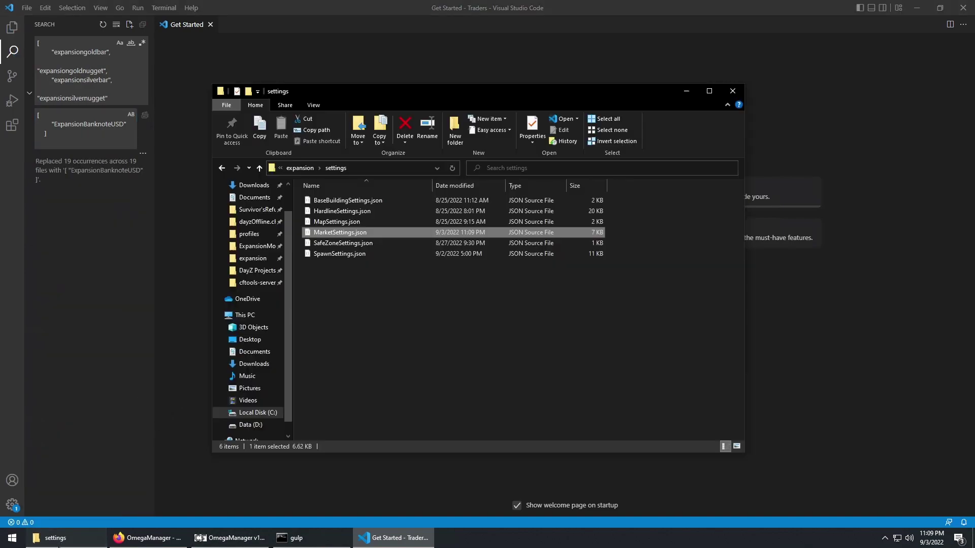
Step: Open Aircraft.json and Ammo_Attachments.json from ExpansionMod\Traders to check their currencies
{"action": "left_click", "coordinate": [257, 247]}
{"action": "double_click", "coordinate": [325, 287]}
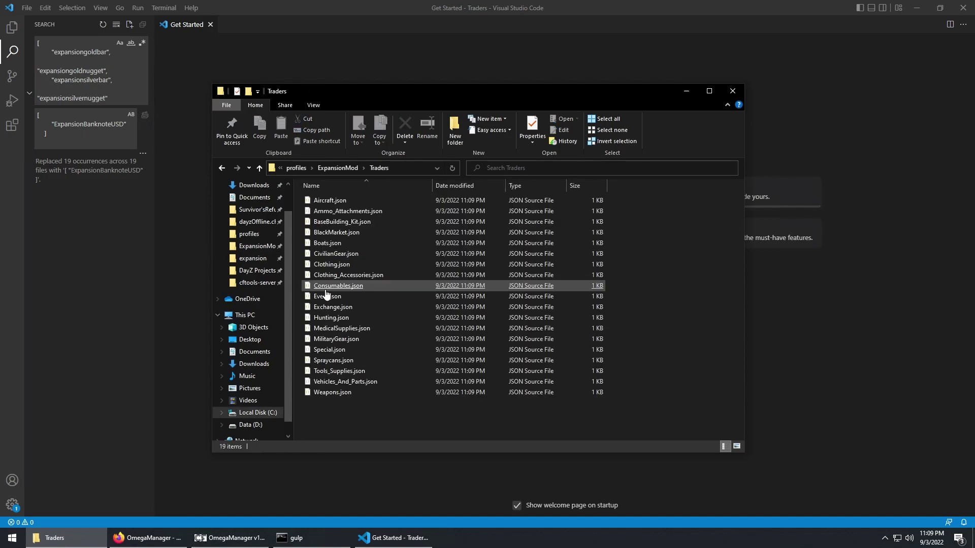
{"action": "double_click", "coordinate": [326, 200]}
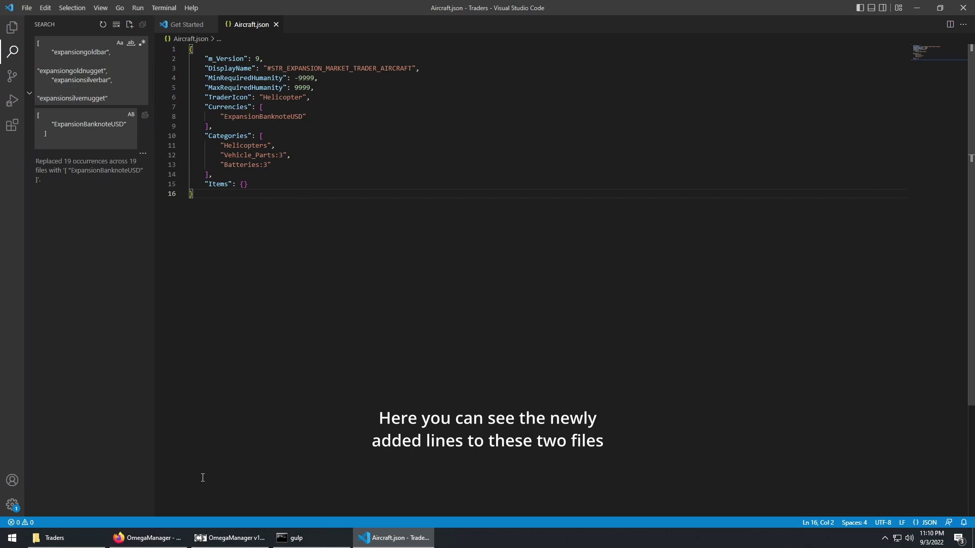
{"action": "left_click", "coordinate": [90, 537]}
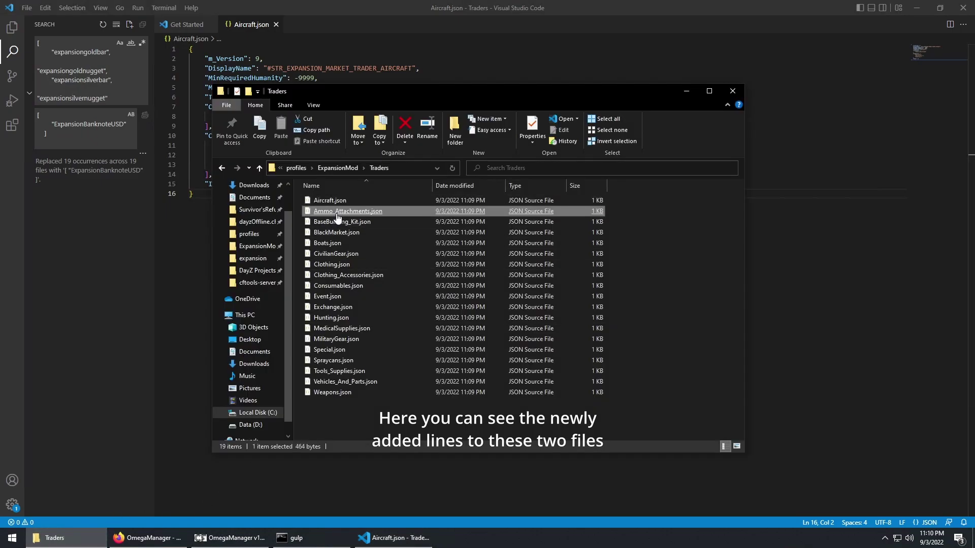
{"action": "double_click", "coordinate": [336, 211]}
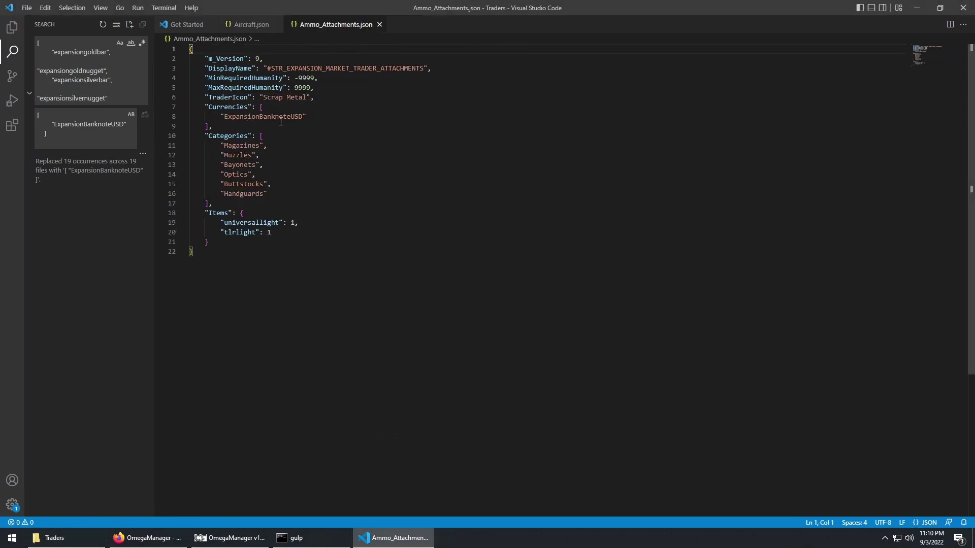
Step: Close both trader files and clear the old search query
{"action": "left_click", "coordinate": [379, 24]}
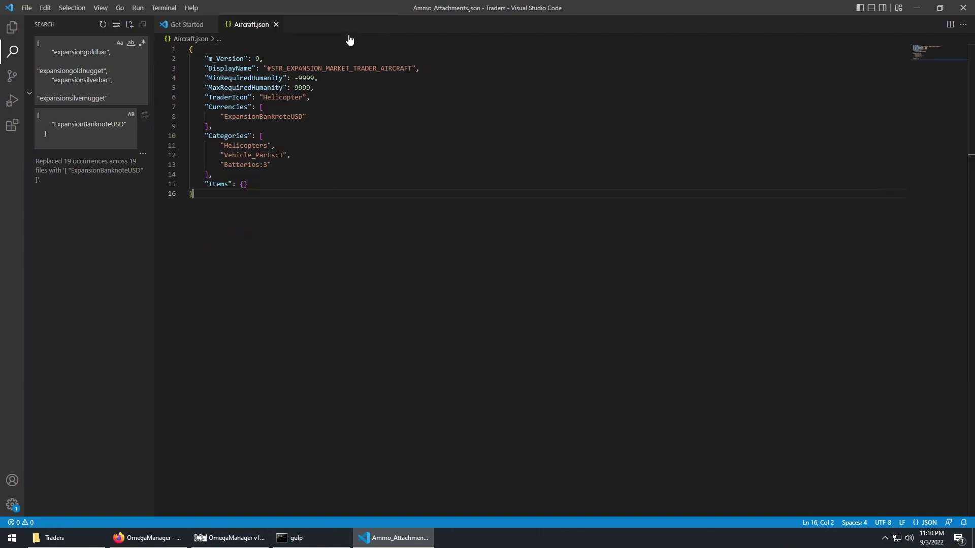
{"action": "left_click", "coordinate": [277, 25]}
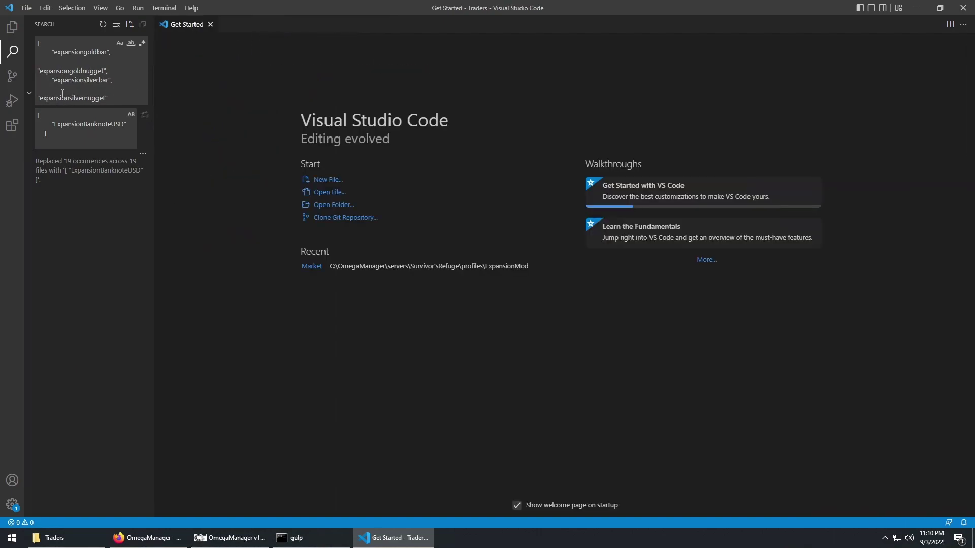
{"action": "left_click", "coordinate": [62, 93]}
{"action": "key", "text": "ctrl+a"}
{"action": "key", "text": "BackSpace"}
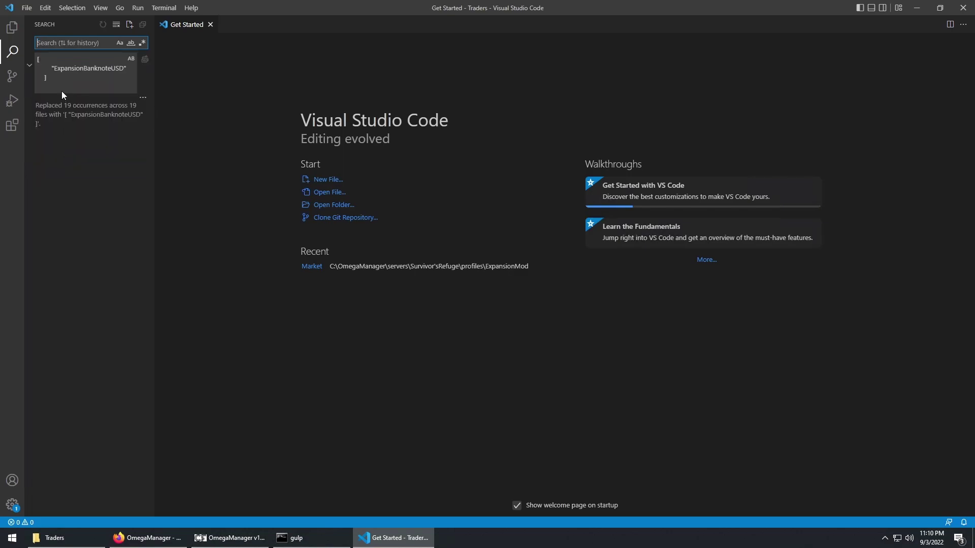
Step: Delete the expansionsilvernugget and expansiongoldnugget entries from the Currencies list
{"action": "left_click", "coordinate": [62, 90]}
{"action": "key", "text": "ctrl+a"}
{"action": "key", "text": "super+c"}
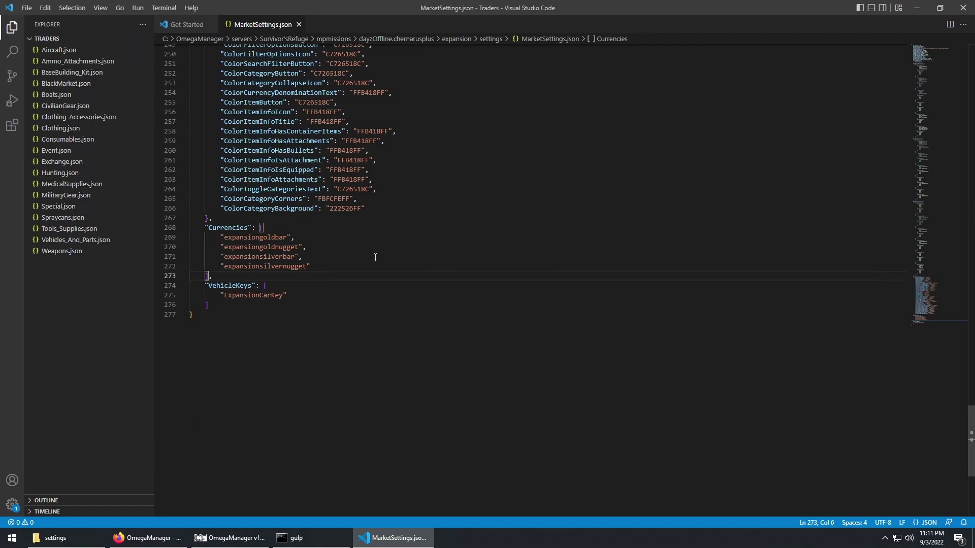
{"action": "left_click", "coordinate": [317, 264]}
{"action": "left_click", "coordinate": [299, 257], "text": "shift"}
{"action": "key", "text": "BackSpace"}
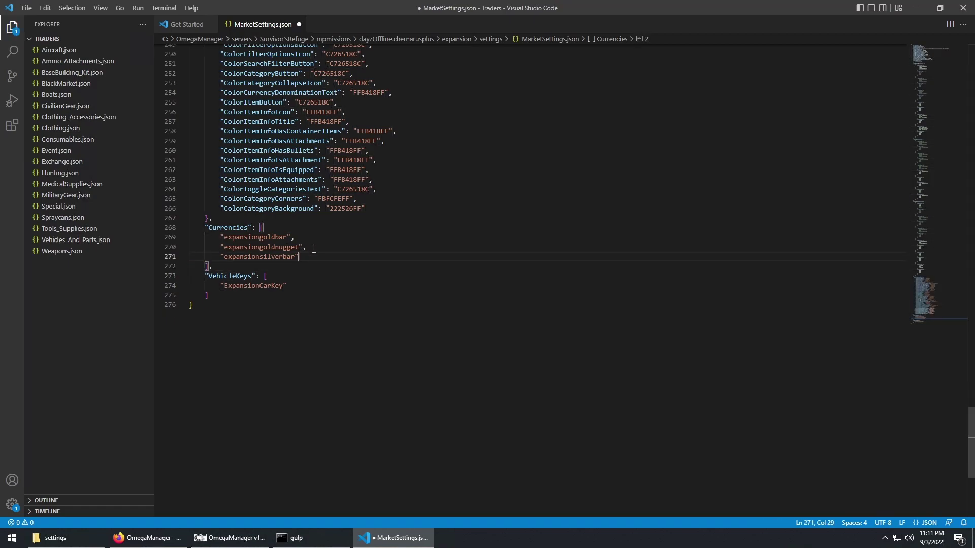
{"action": "left_click_drag", "start_coordinate": [314, 248], "coordinate": [176, 249]}
{"action": "key", "text": "BackSpace"}
{"action": "key", "text": "BackSpace"}
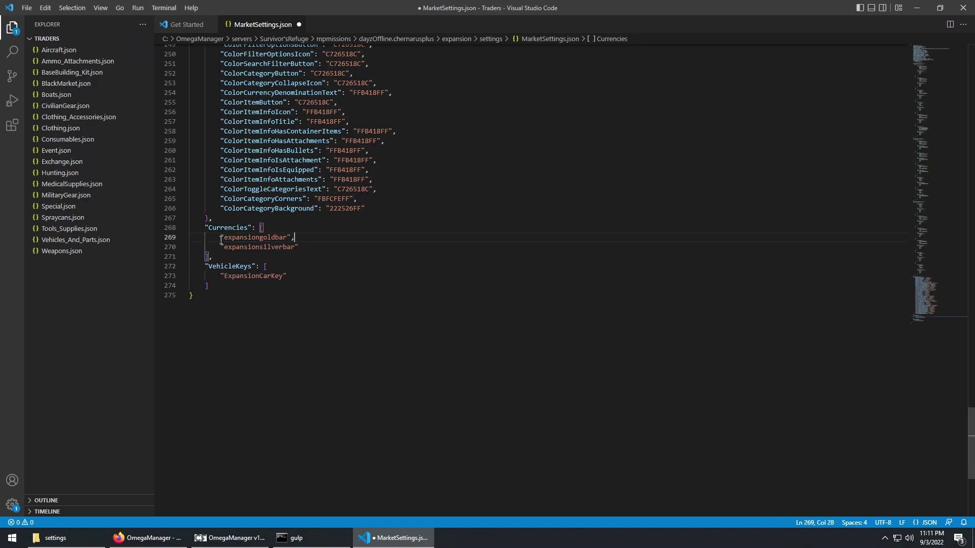
Step: Add ExpansionBanknoteUSD after expansionsilverbar, tidy the brackets, and select the list contents
{"action": "left_click", "coordinate": [300, 247]}
{"action": "type", "text": ","}
{"action": "key", "text": "Return"}
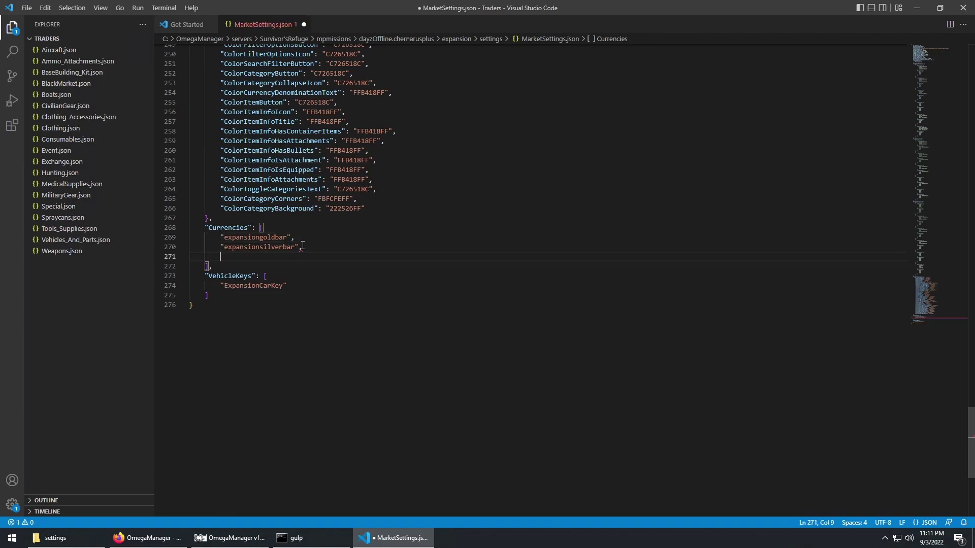
{"action": "key", "text": "super+v"}
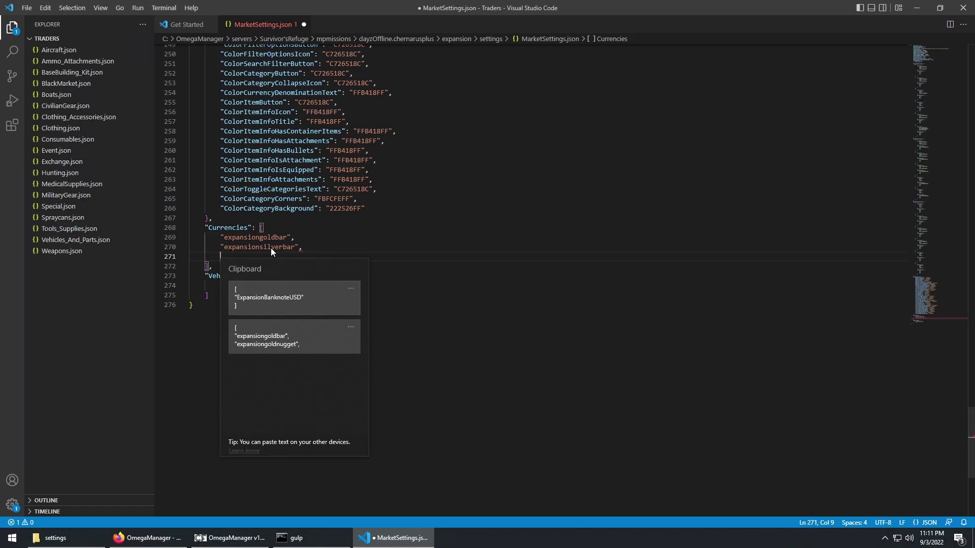
{"action": "left_click", "coordinate": [264, 296]}
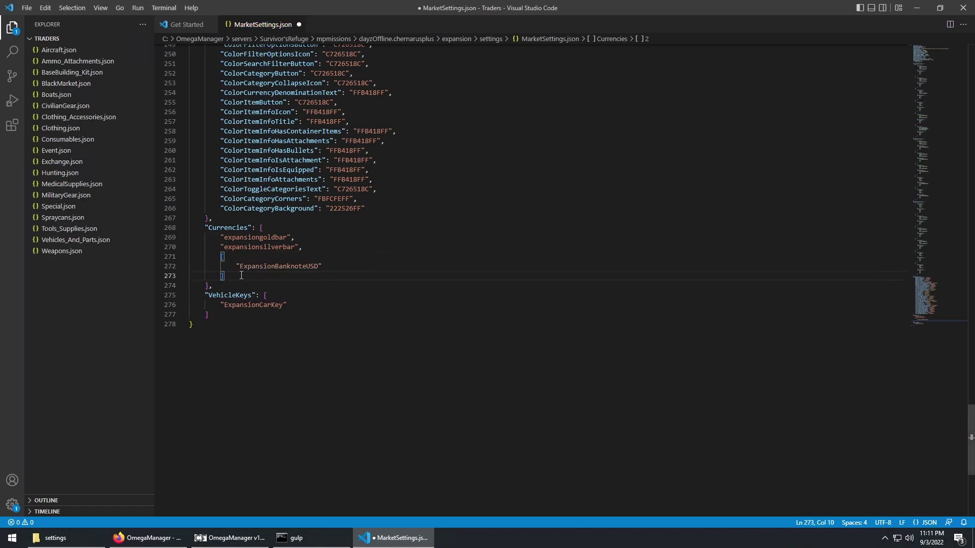
{"action": "key", "text": "BackSpace"}
{"action": "key", "text": "BackSpace"}
{"action": "key", "text": "BackSpace"}
{"action": "key", "text": "BackSpace"}
{"action": "key", "text": "Home"}
{"action": "key", "text": "BackSpace"}
{"action": "key", "text": "BackSpace"}
{"action": "key", "text": "BackSpace"}
{"action": "key", "text": "BackSpace"}
{"action": "key", "text": "BackSpace"}
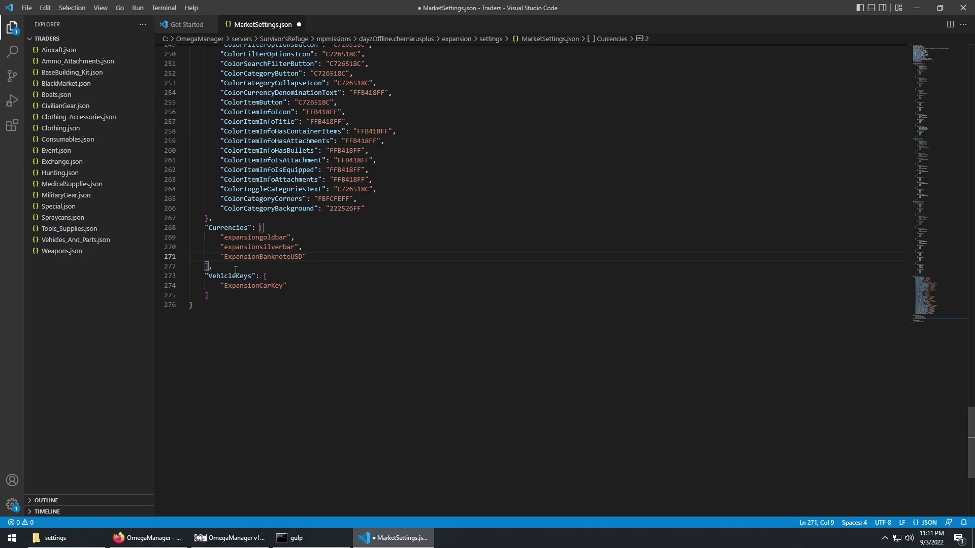
{"action": "left_click_drag", "start_coordinate": [208, 266], "coordinate": [298, 237]}
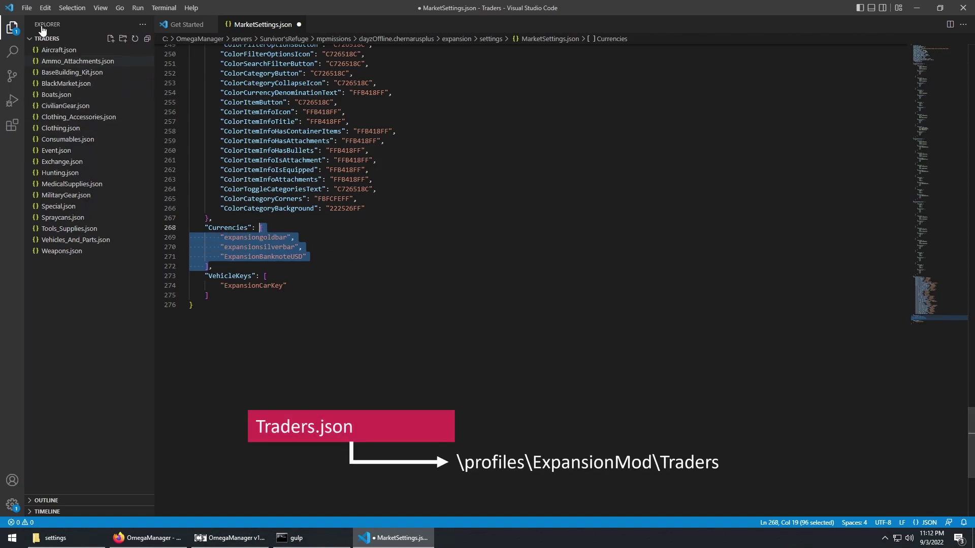
Step: Save MarketSettings.json, then replace the old currency list with goldbar, silverbar, ExpansionBanknoteUSD in 19 files
{"action": "left_click", "coordinate": [26, 7]}
{"action": "left_click", "coordinate": [46, 173]}
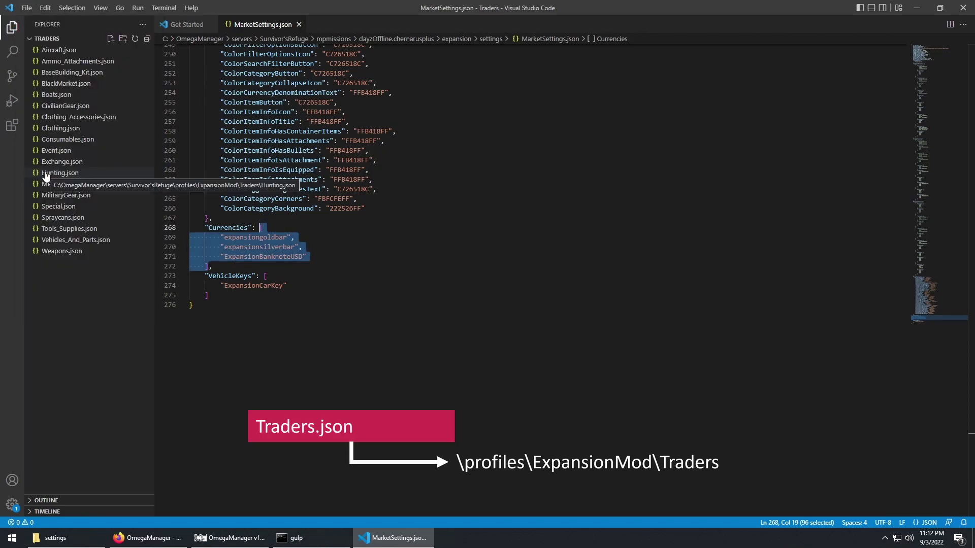
{"action": "left_click", "coordinate": [13, 52]}
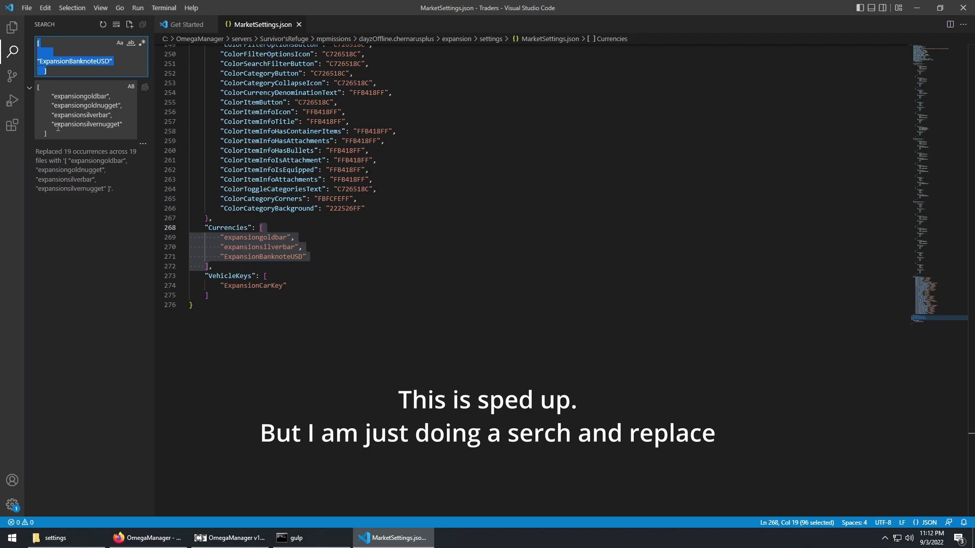
{"action": "key", "text": "Tab"}
{"action": "key", "text": "super+c"}
{"action": "key", "text": "shift+Tab"}
{"action": "key", "text": "super+v"}
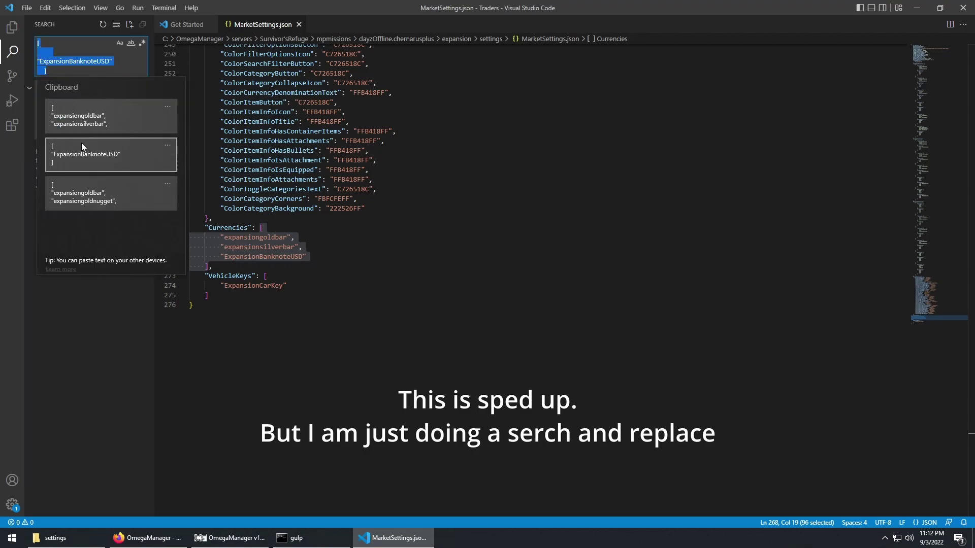
{"action": "left_click", "coordinate": [105, 202]}
{"action": "left_click", "coordinate": [145, 115]}
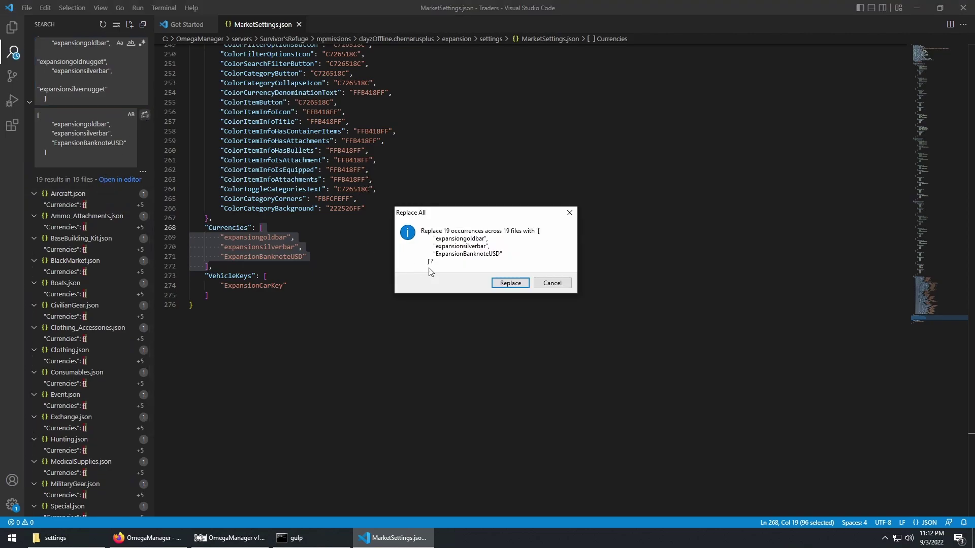
{"action": "left_click", "coordinate": [508, 283]}
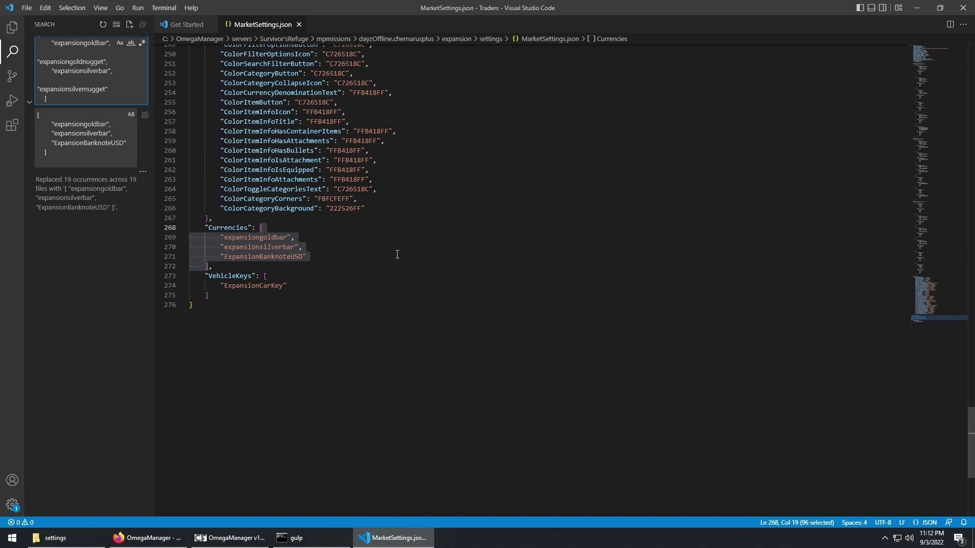
{"action": "key", "text": "ctrl+1"}
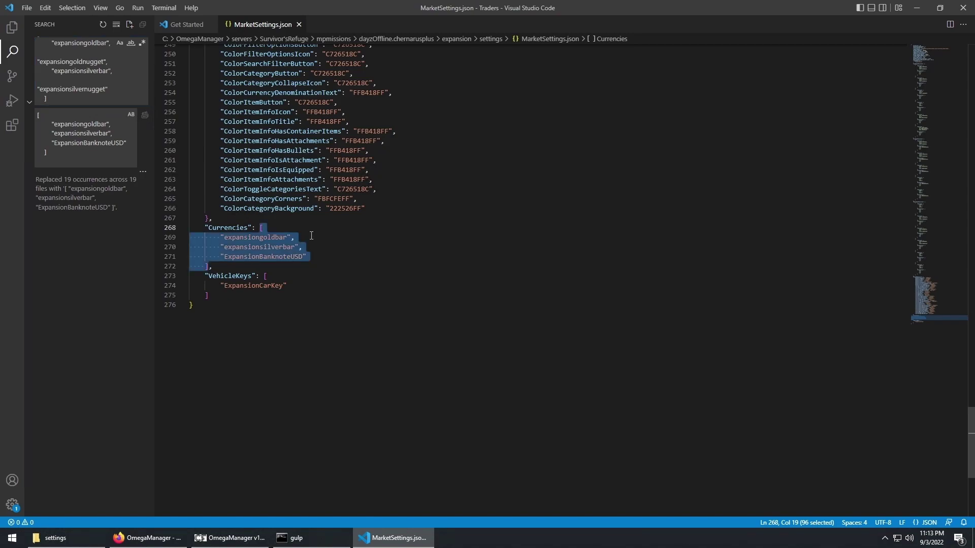
Step: Open Exchange.json from the ExpansionMod\Traders folder
{"action": "left_click", "coordinate": [55, 538]}
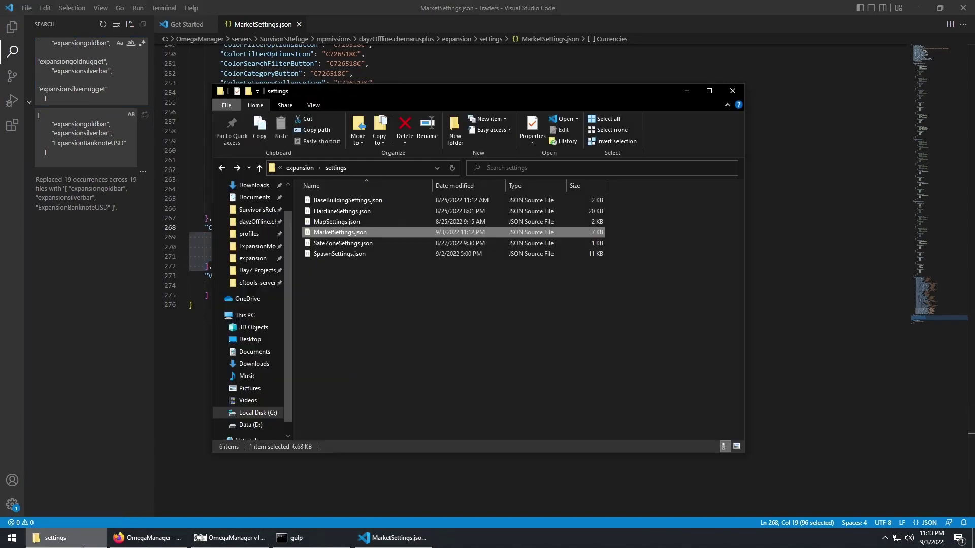
{"action": "left_click", "coordinate": [256, 246]}
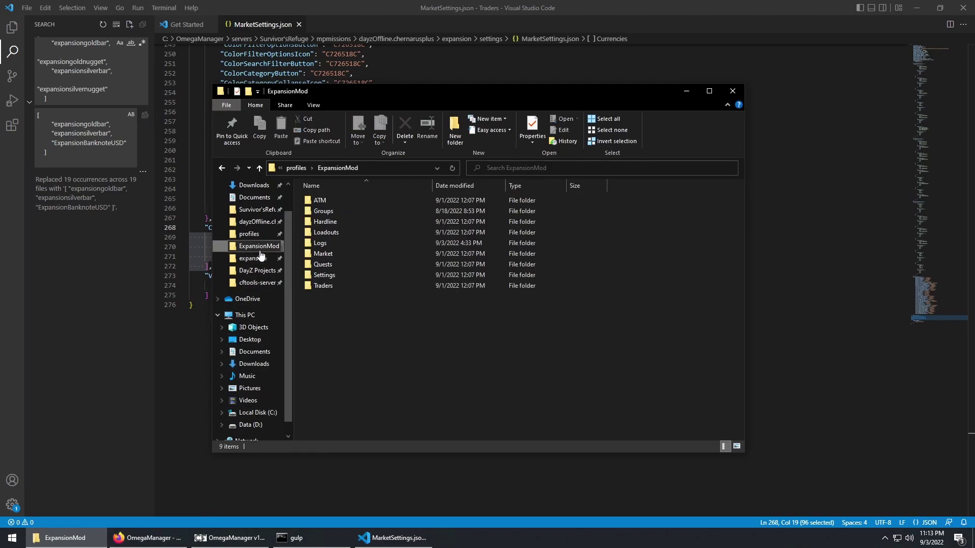
{"action": "double_click", "coordinate": [321, 286]}
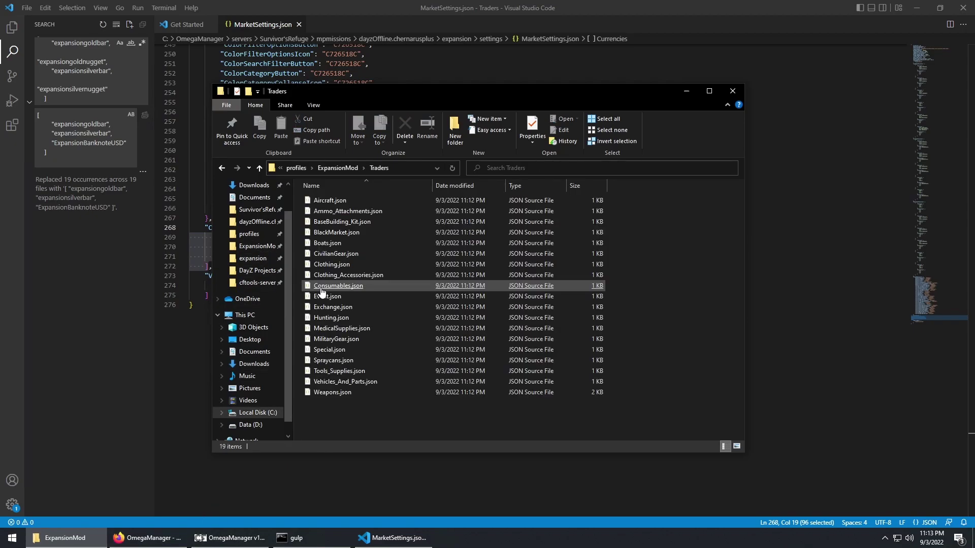
{"action": "left_click", "coordinate": [341, 306]}
{"action": "double_click", "coordinate": [342, 305]}
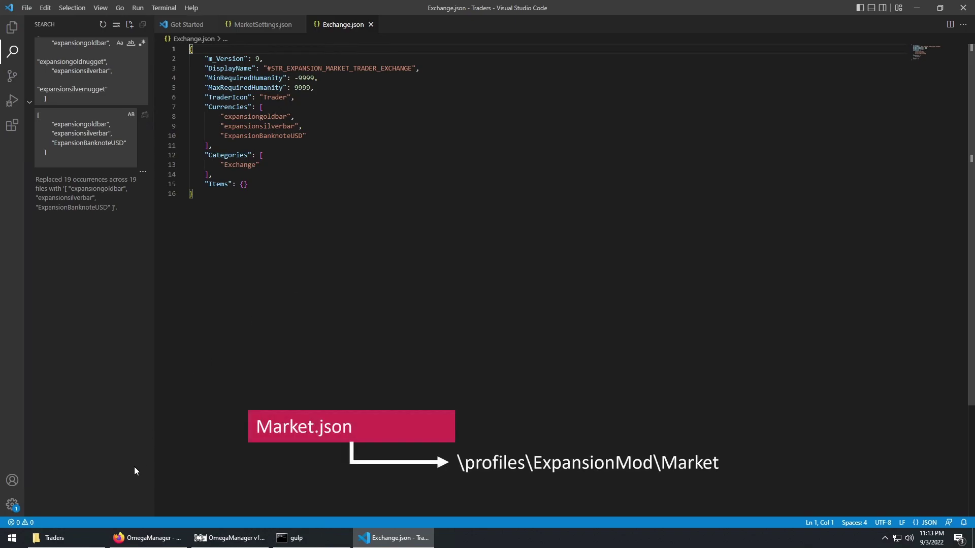
Step: Go up to ExpansionMod and open the Market folder
{"action": "left_click", "coordinate": [53, 538]}
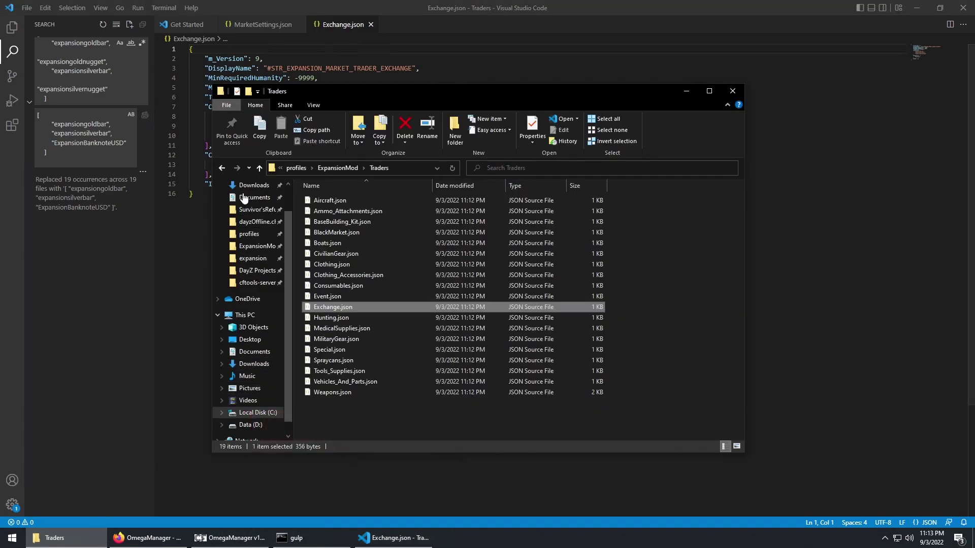
{"action": "left_click", "coordinate": [222, 168]}
{"action": "left_click", "coordinate": [335, 254]}
{"action": "double_click", "coordinate": [335, 255]}
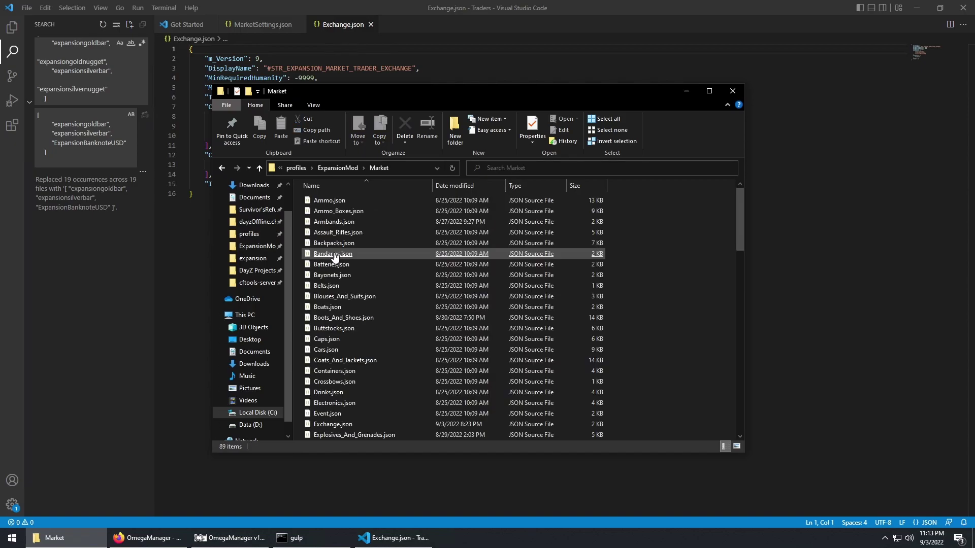
Step: Open Market\Exchange.json, then open GreenMountain_Traders.map from expansion\traders in Notepad++
{"action": "double_click", "coordinate": [333, 424]}
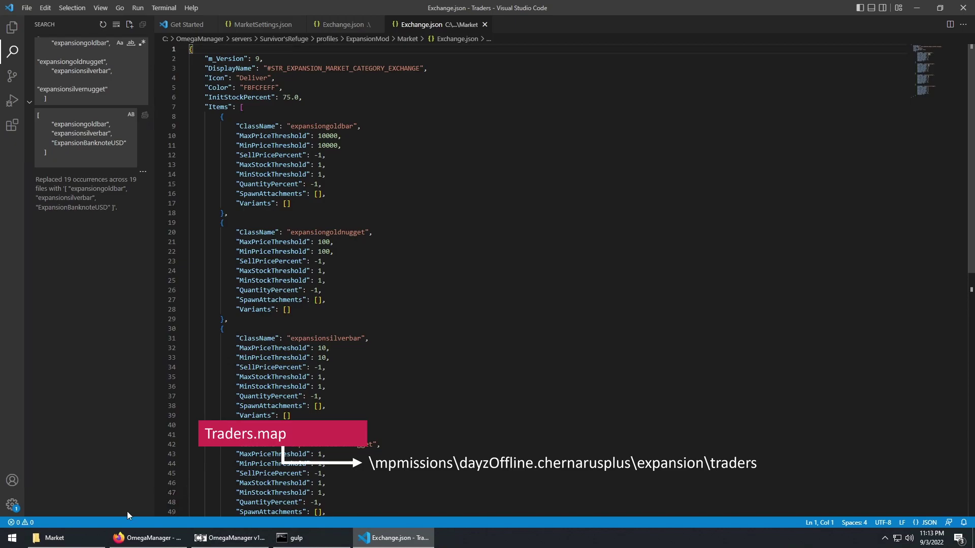
{"action": "left_click", "coordinate": [54, 537]}
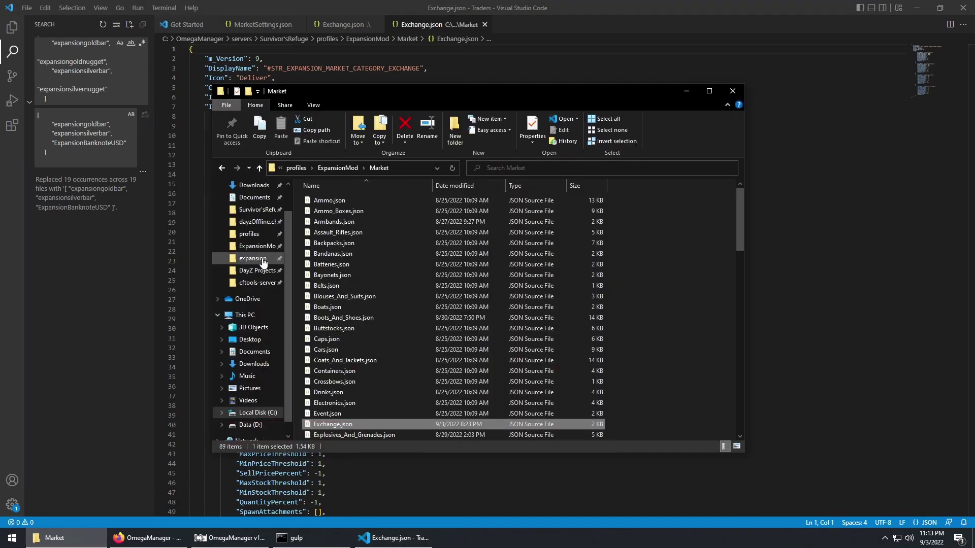
{"action": "left_click", "coordinate": [263, 260]}
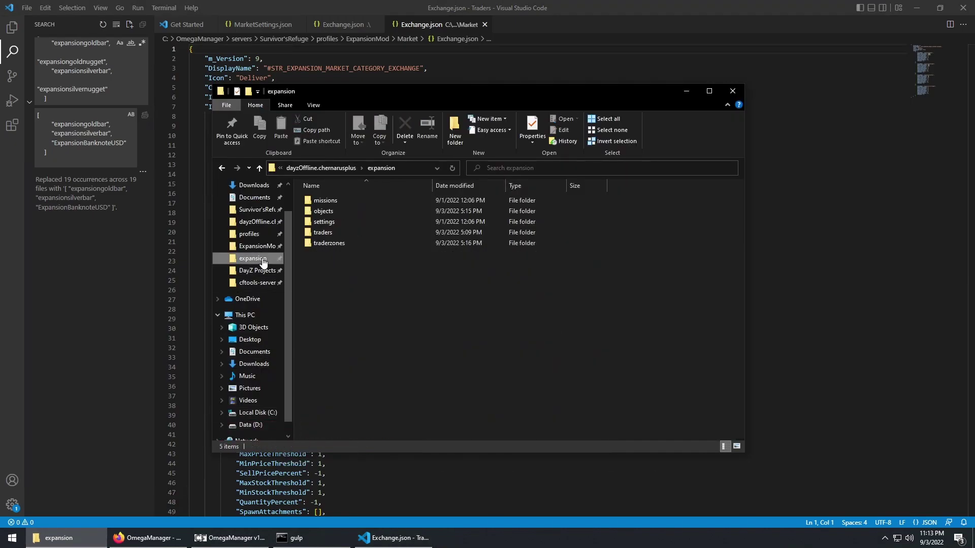
{"action": "double_click", "coordinate": [330, 237]}
{"action": "left_click", "coordinate": [331, 237]}
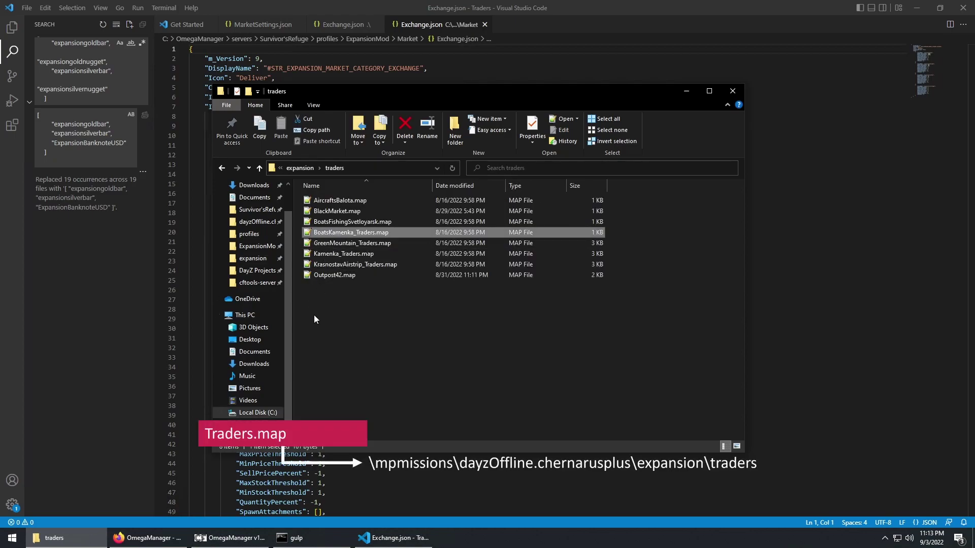
{"action": "double_click", "coordinate": [350, 244]}
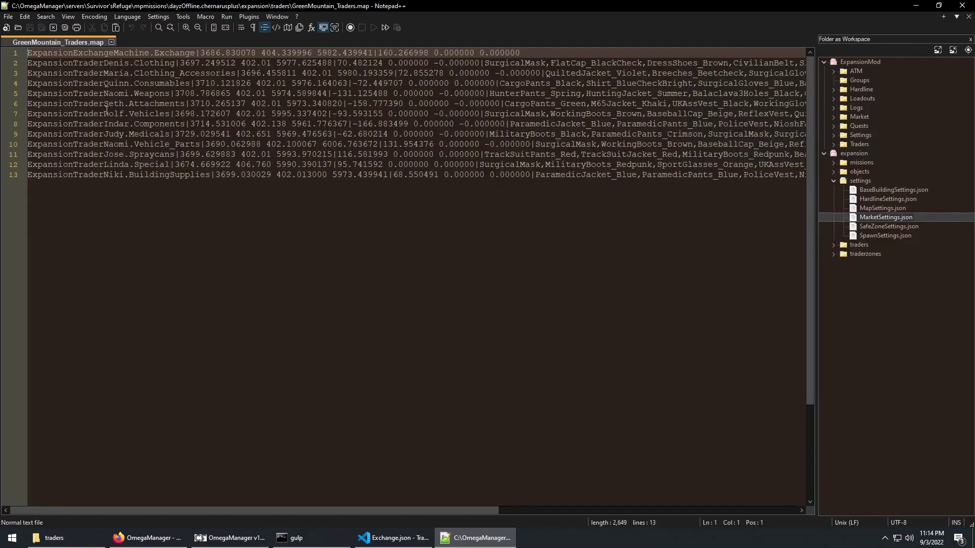
Step: Examine the ExpansionExchangeMachine Exchange line and its position coordinates, then close Notepad++
{"action": "double_click", "coordinate": [91, 53]}
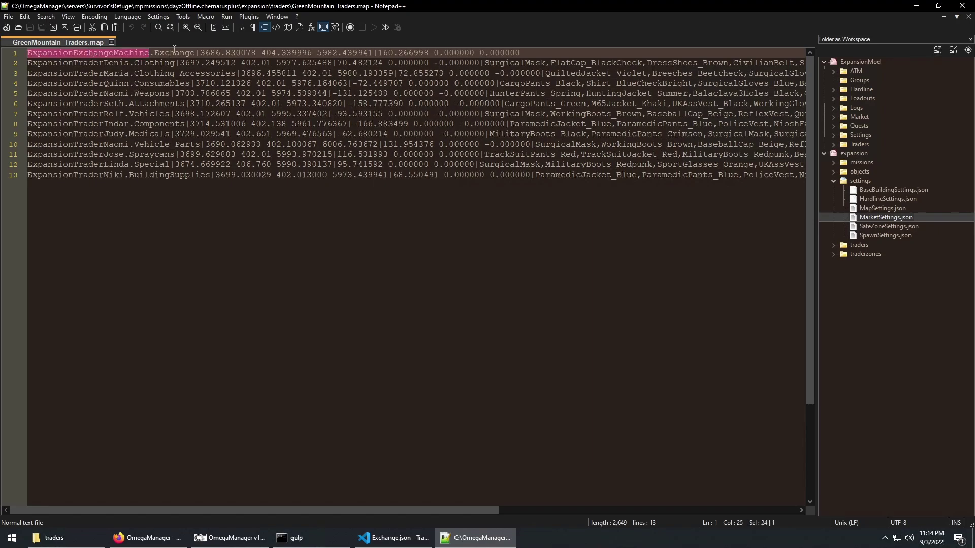
{"action": "double_click", "coordinate": [175, 51]}
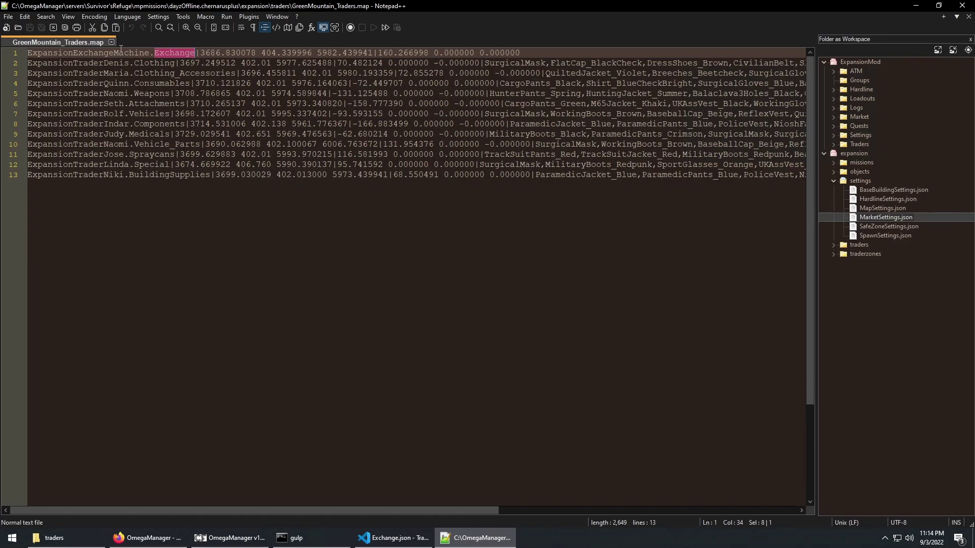
{"action": "double_click", "coordinate": [100, 52]}
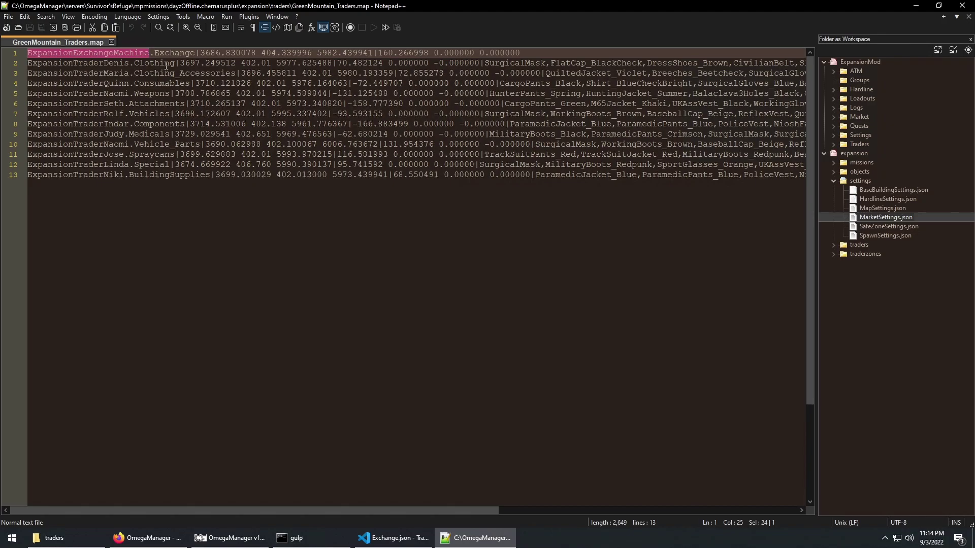
{"action": "left_click_drag", "start_coordinate": [201, 52], "coordinate": [373, 51]}
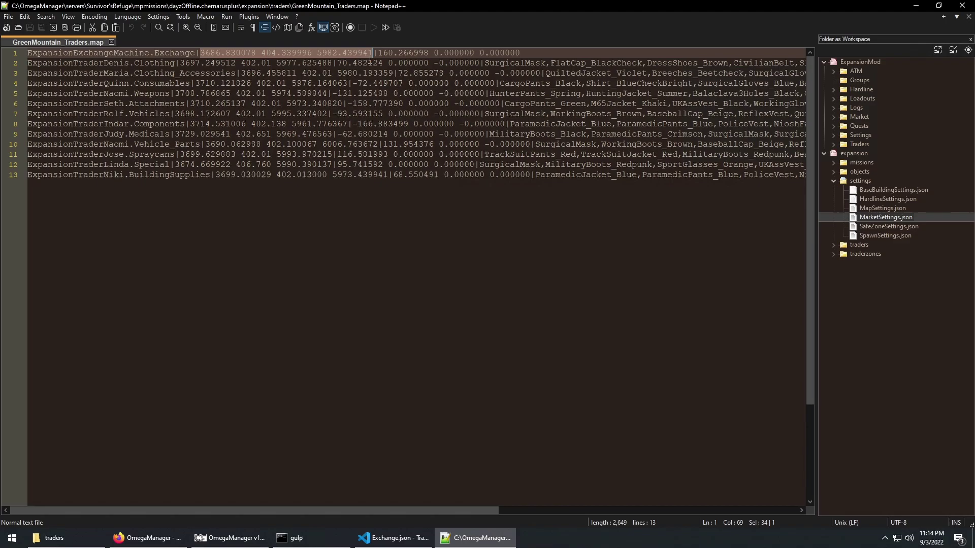
{"action": "left_click", "coordinate": [963, 6]}
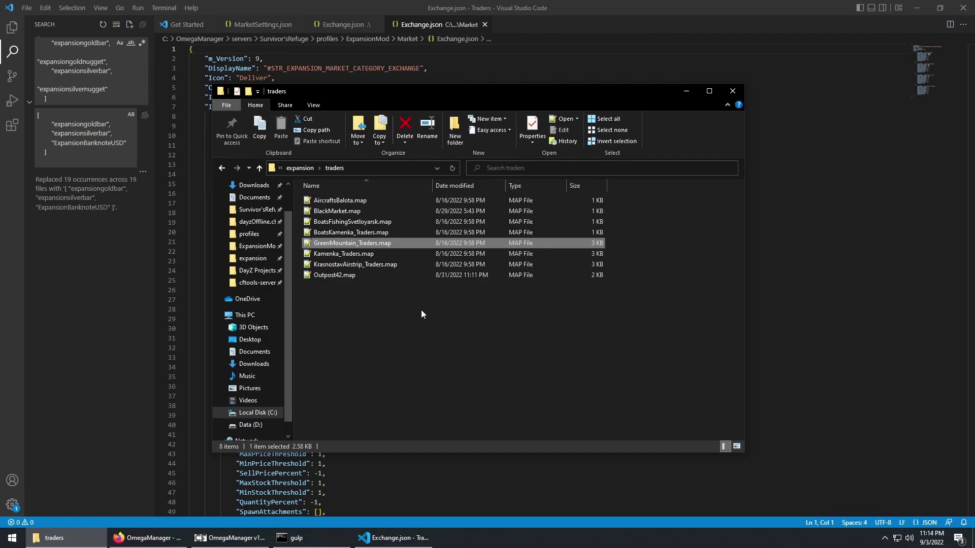
Step: Append a copy of the silvernugget item to Items, renamed ExpansionBanknoteUSD
{"action": "left_click", "coordinate": [262, 24]}
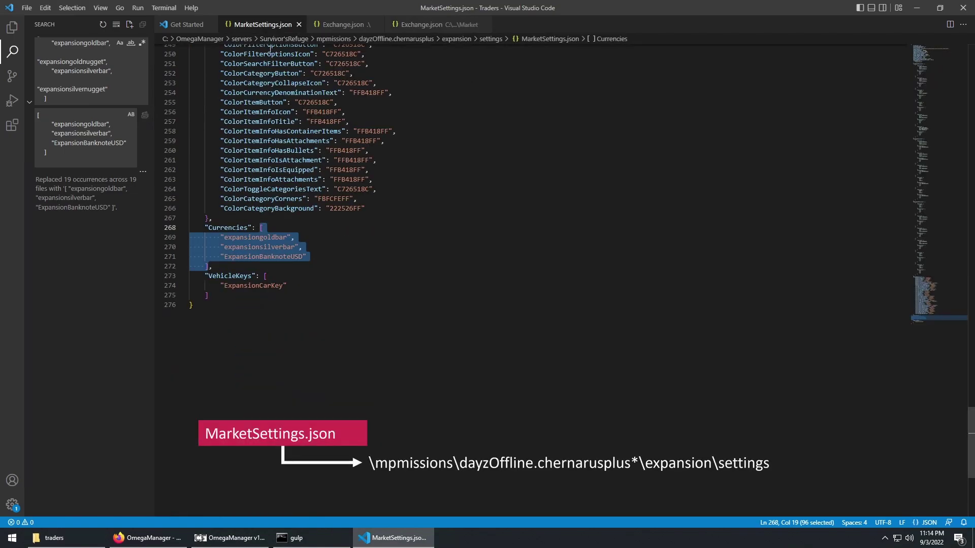
{"action": "left_click", "coordinate": [299, 275]}
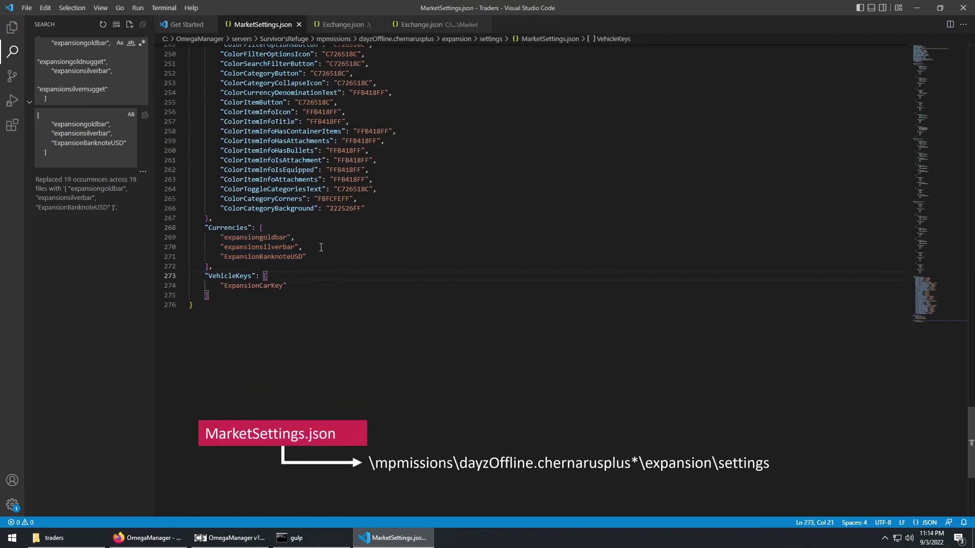
{"action": "left_click", "coordinate": [435, 27]}
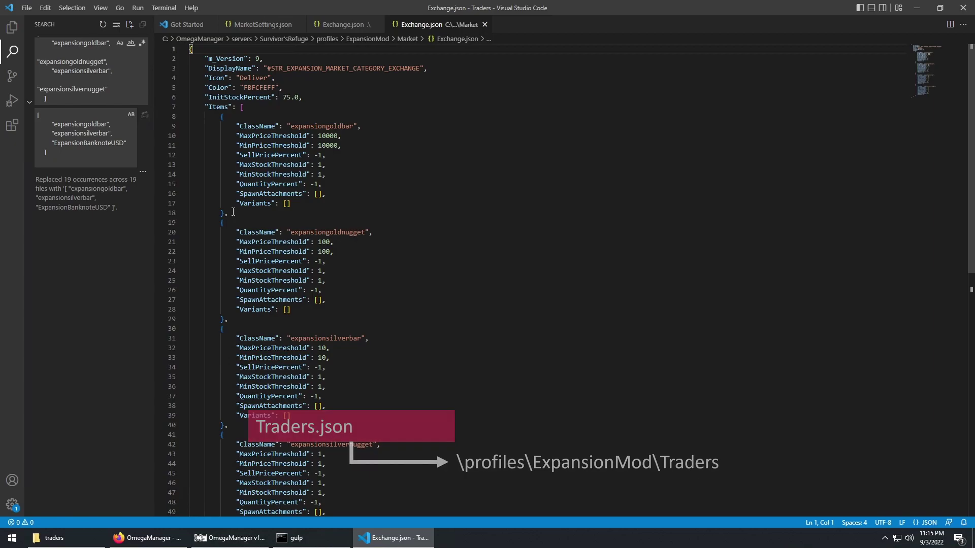
{"action": "scroll", "coordinate": [225, 333], "scroll_direction": "down", "scroll_amount": 5}
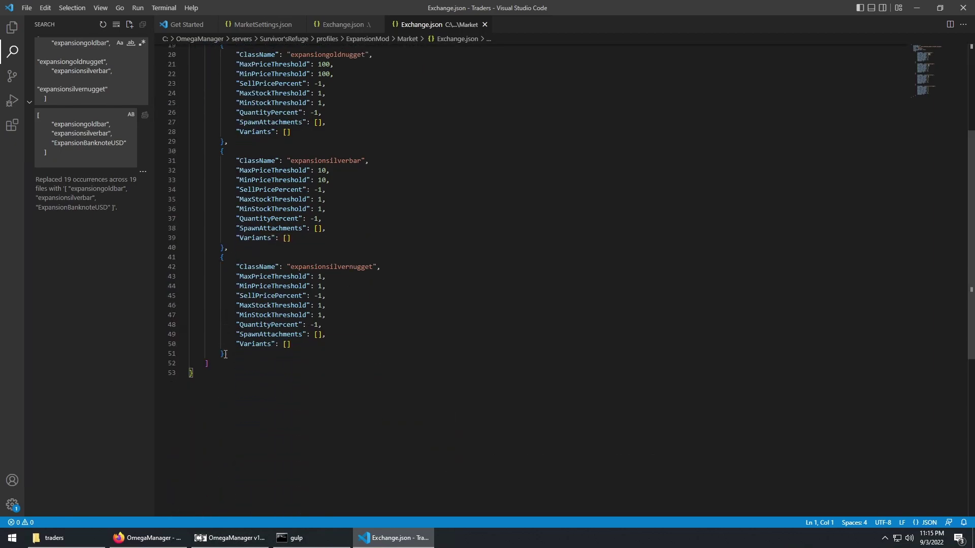
{"action": "mouse_move", "coordinate": [225, 354]}
{"action": "left_mouse_down"}
{"action": "mouse_move", "coordinate": [193, 278]}
{"action": "mouse_move", "coordinate": [231, 267]}
{"action": "mouse_move", "coordinate": [233, 359]}
{"action": "left_mouse_up"}
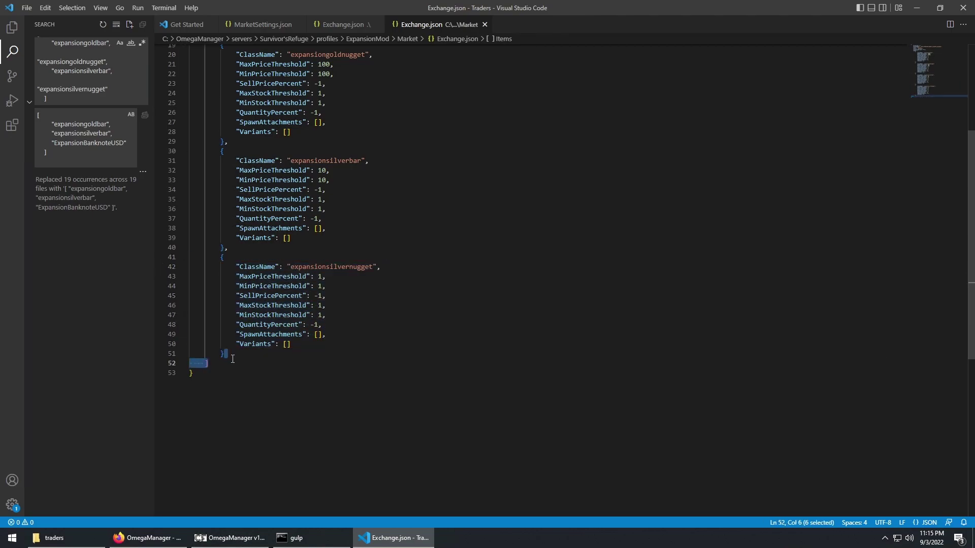
{"action": "left_click", "coordinate": [229, 353]}
{"action": "type", "text": ","}
{"action": "key", "text": "Return"}
{"action": "type", "text": "{             \"ClassName\": \"expansionsilvernugget\",             \"MaxPriceThreshold\": 1,             \"MinPriceThreshold\": 1,             \"SellPricePercent\": -1,             \"MaxStockThreshold\": 1,             \"MinStockThreshold\": 1,             \"QuantityPercent\": -1,             \"SpawnAttachments\": [],             \"Variants\": []         }"}
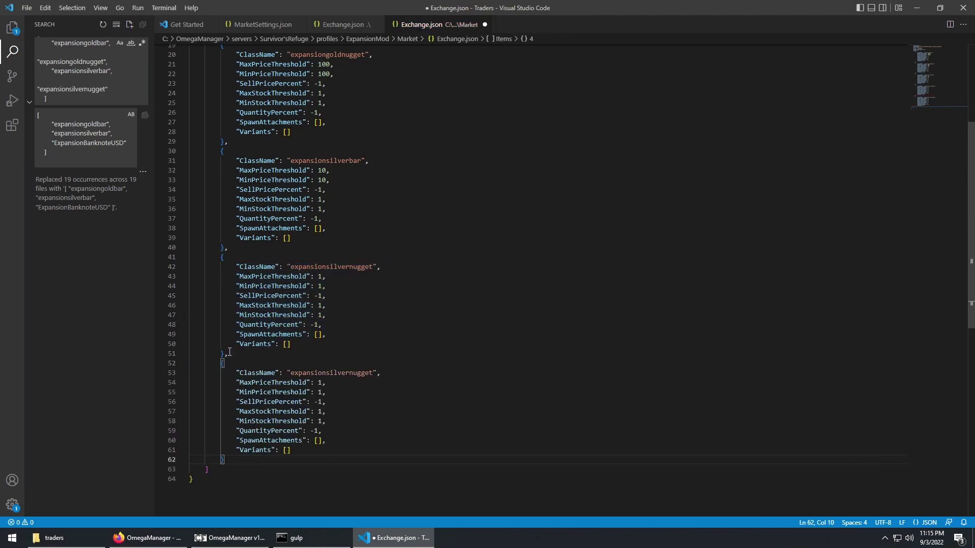
{"action": "left_click", "coordinate": [372, 374]}
{"action": "left_click_drag", "start_coordinate": [372, 373], "coordinate": [293, 375]}
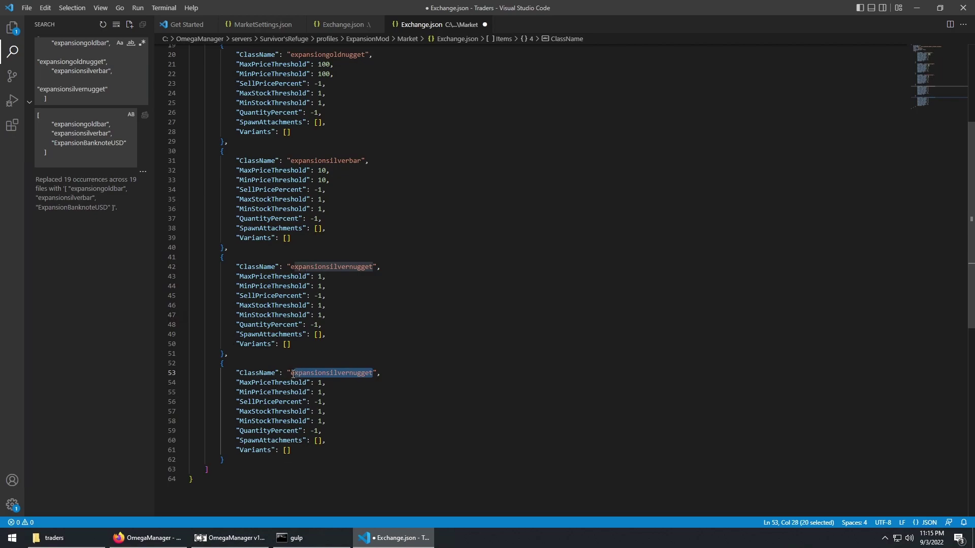
{"action": "type", "text": "xpansionBanknot"}
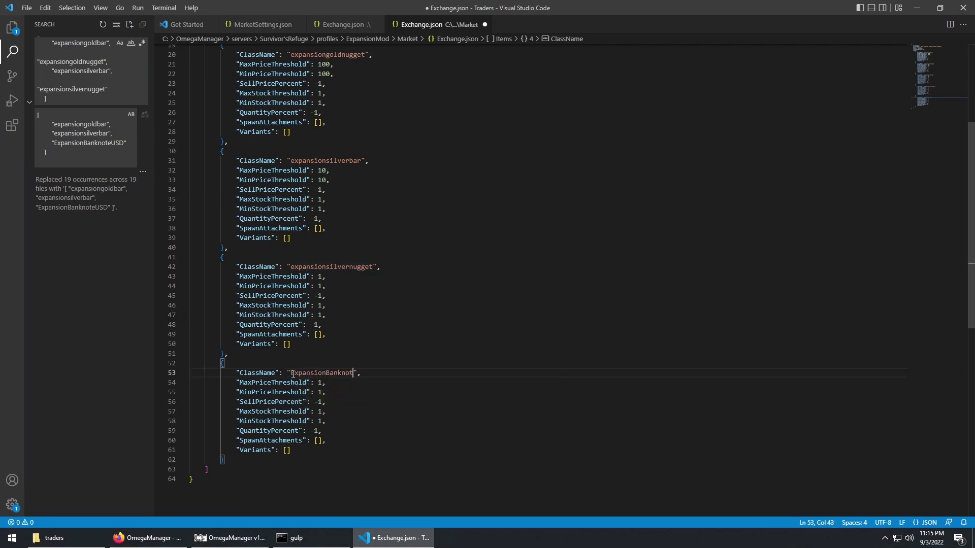
{"action": "type", "text": "eUSD"}
Step: Delete the expansionsilvernugget and expansiongoldnugget item blocks
{"action": "left_click_drag", "start_coordinate": [236, 350], "coordinate": [123, 260]}
{"action": "key", "text": "Delete"}
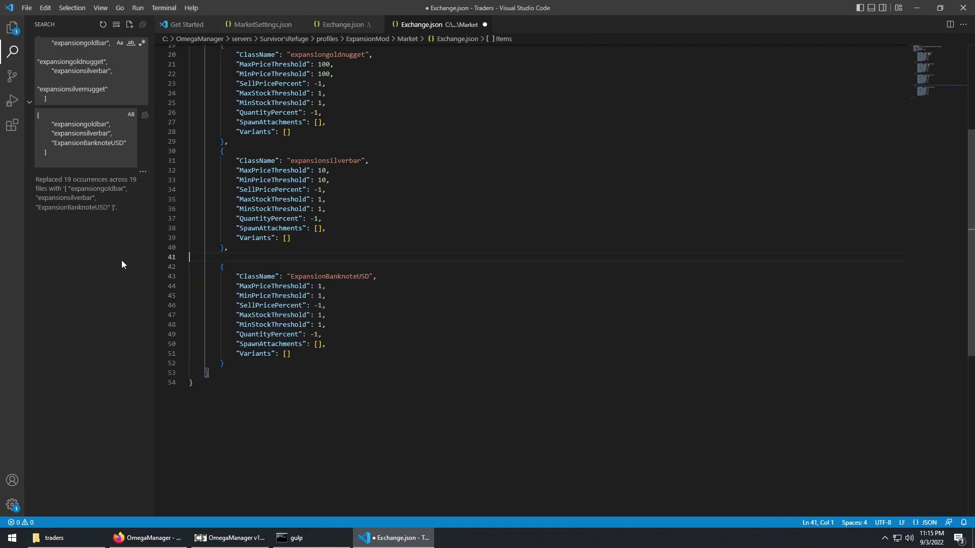
{"action": "key", "text": "BackSpace"}
{"action": "scroll", "coordinate": [206, 256], "scroll_direction": "up", "scroll_amount": 4}
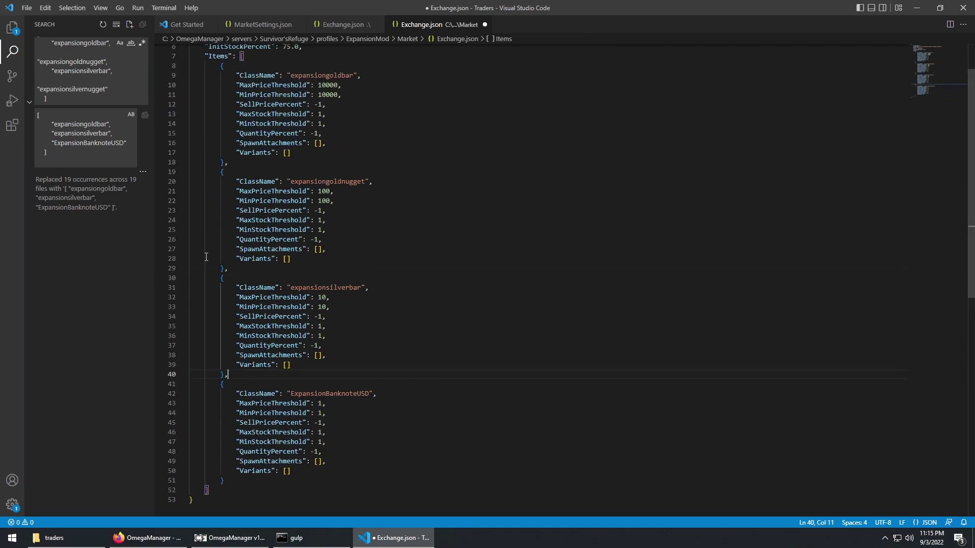
{"action": "left_click_drag", "start_coordinate": [232, 267], "coordinate": [229, 163]}
{"action": "key", "text": "Delete"}
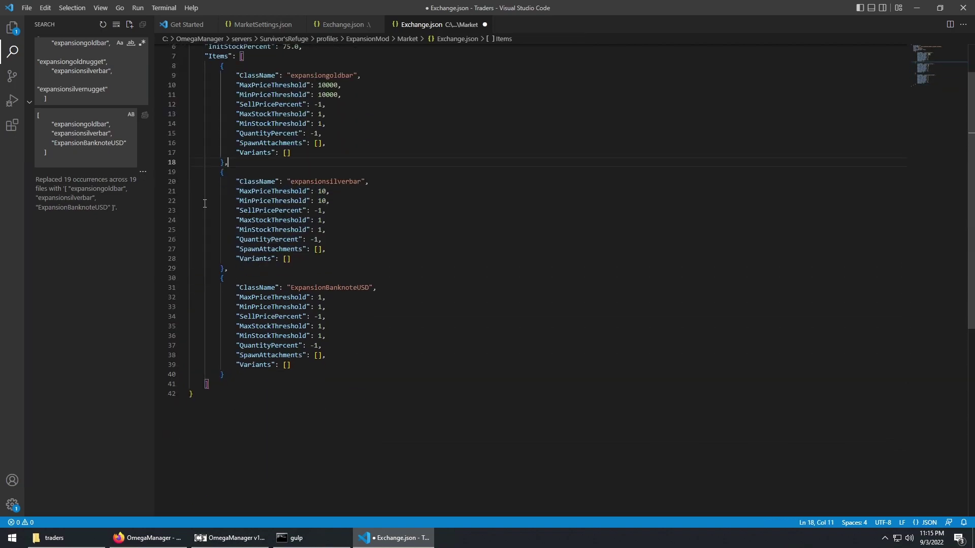
Step: Raise expansionsilverbar's Max and Min price thresholds to 10000
{"action": "left_click", "coordinate": [322, 191]}
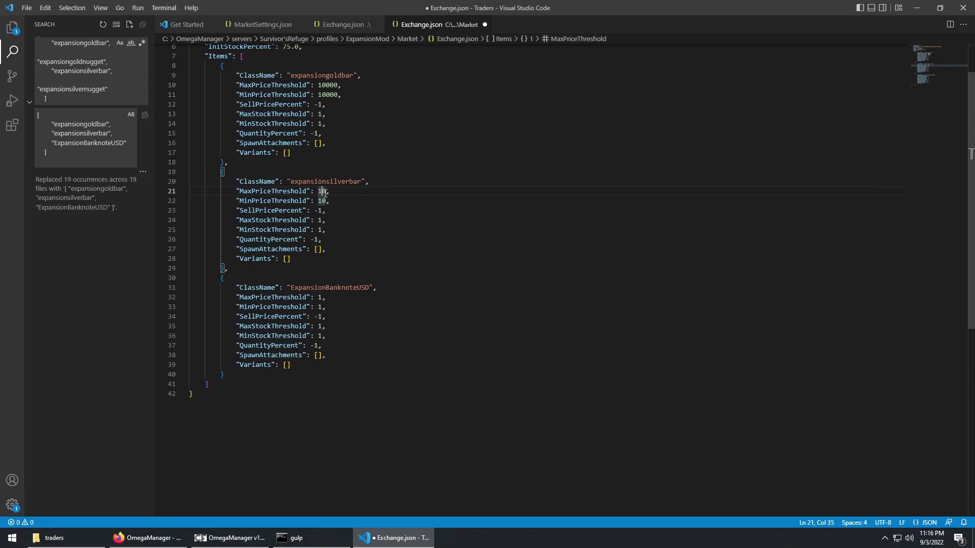
{"action": "key", "text": "Right"}
{"action": "type", "text": "000"}
{"action": "left_click", "coordinate": [325, 200]}
{"action": "type", "text": "000"}
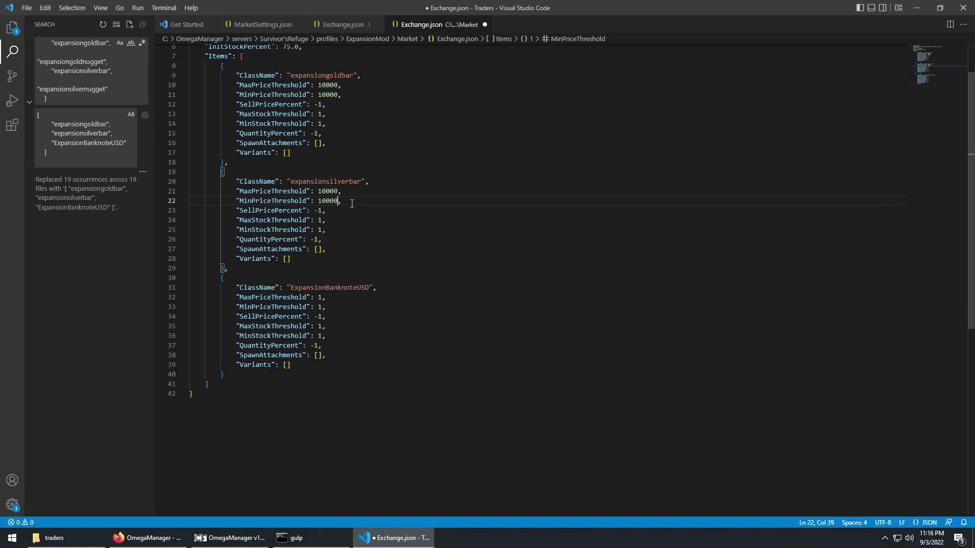
Step: Change expansiongoldbar's Max and Min price thresholds to 20000 and save Exchange.json
{"action": "left_click", "coordinate": [322, 85]}
{"action": "key", "text": "BackSpace"}
{"action": "type", "text": "2"}
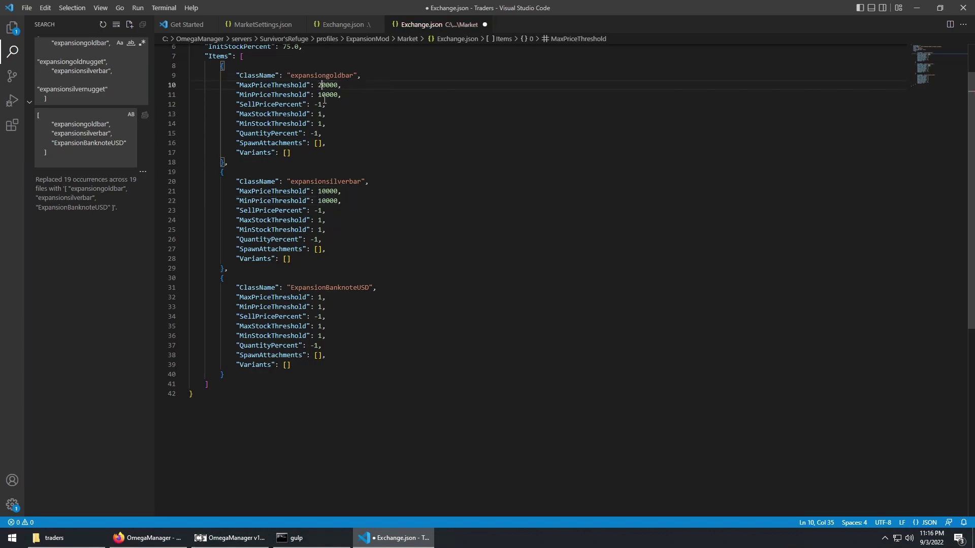
{"action": "left_click", "coordinate": [323, 95]}
{"action": "key", "text": "BackSpace"}
{"action": "type", "text": "2"}
{"action": "left_click", "coordinate": [26, 8]}
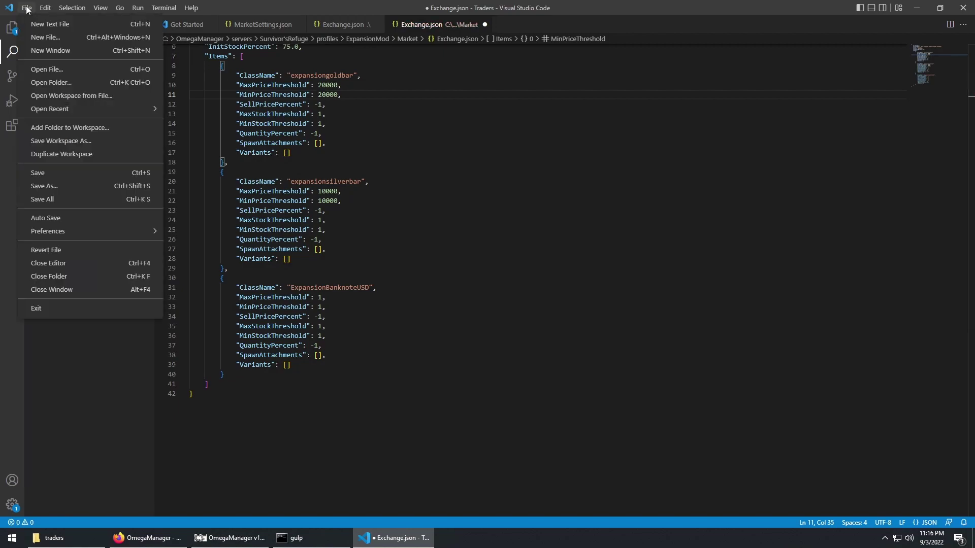
{"action": "left_click", "coordinate": [38, 173]}
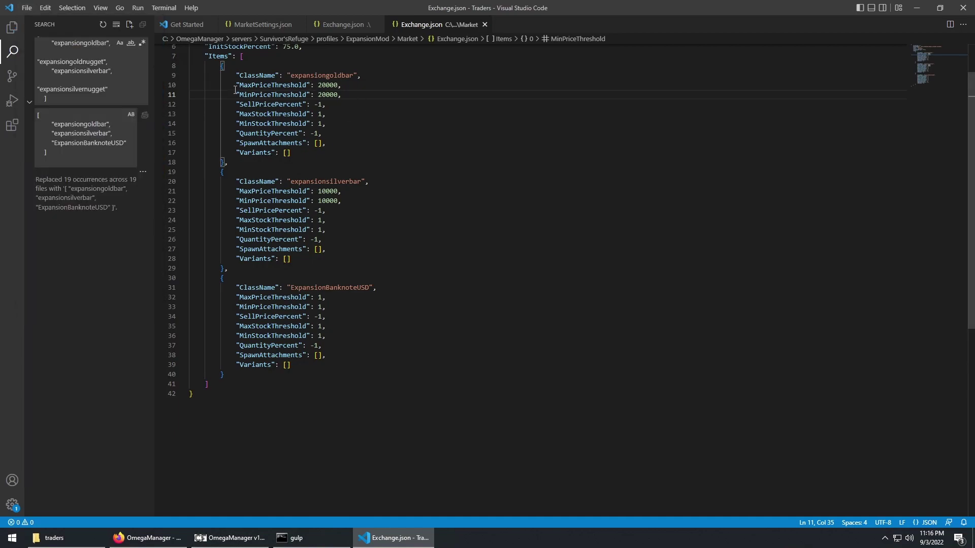
Step: Empty the old text from the Search and Replace boxes
{"action": "left_click", "coordinate": [76, 76]}
{"action": "key", "text": "ctrl+a"}
{"action": "key", "text": "BackSpace"}
{"action": "left_click", "coordinate": [71, 103]}
{"action": "key", "text": "ctrl+a"}
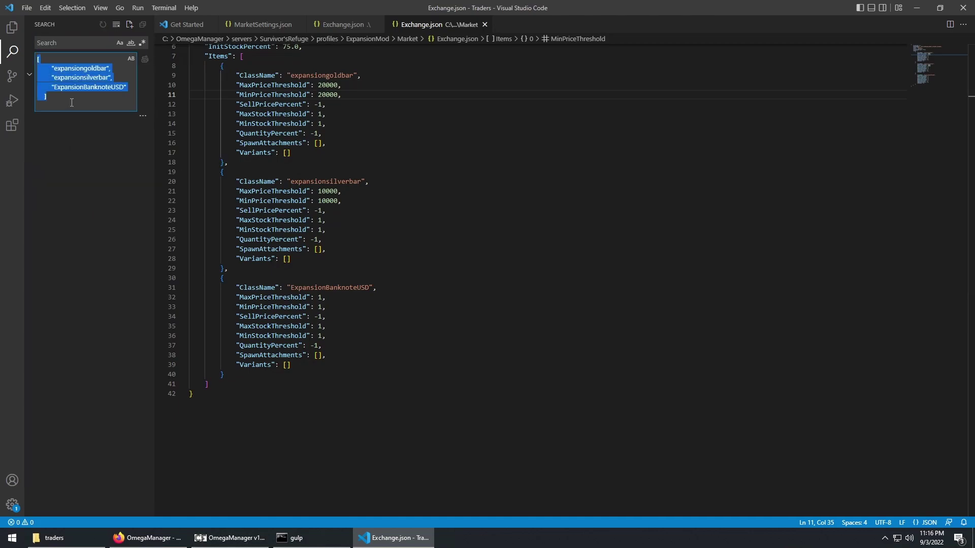
{"action": "key", "text": "BackSpace"}
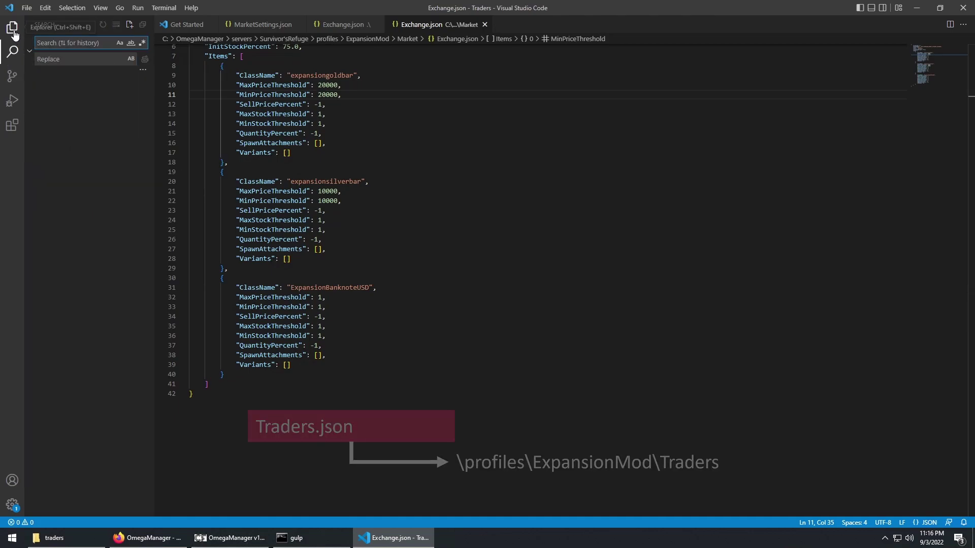
Step: Append "Exchange" to Aircraft.json's Categories after Batteries:3 and copy that line
{"action": "left_click", "coordinate": [13, 33]}
{"action": "left_click", "coordinate": [56, 50]}
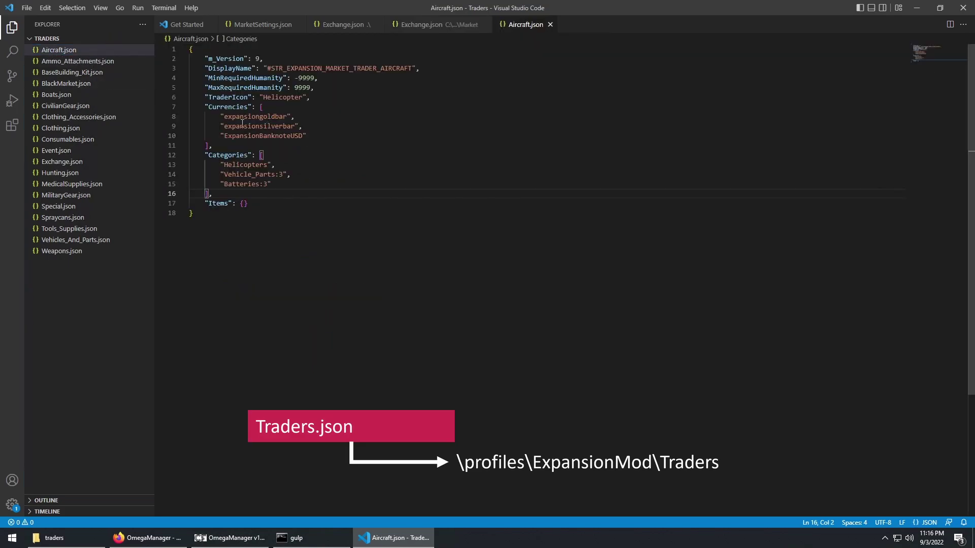
{"action": "left_click", "coordinate": [276, 188]}
{"action": "type", "text": ","}
{"action": "key", "text": "Return"}
{"action": "type", "text": "Ex"}
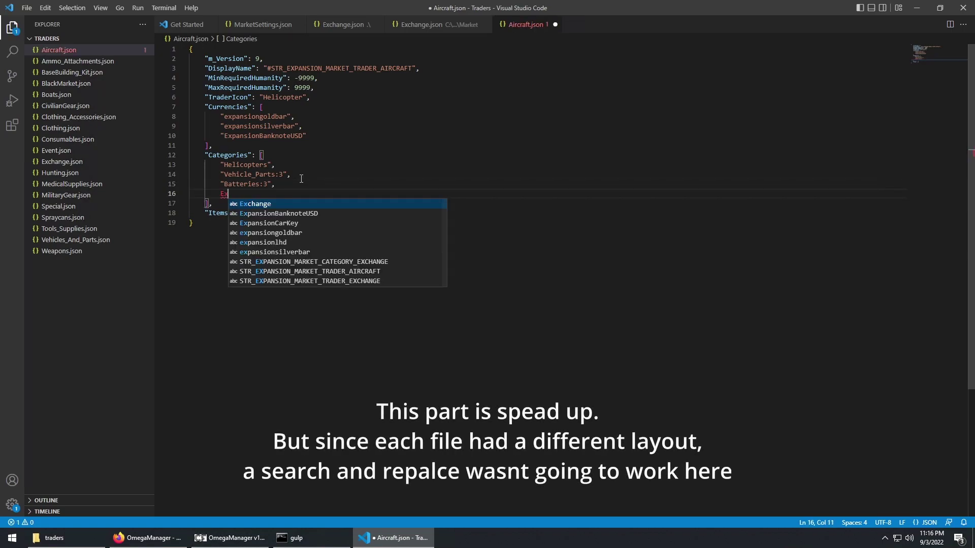
{"action": "type", "text": "change"}
{"action": "key", "text": "shift+Home"}
{"action": "type", "text": "\""}
{"action": "key", "text": "End"}
{"action": "key", "text": "shift+Up"}
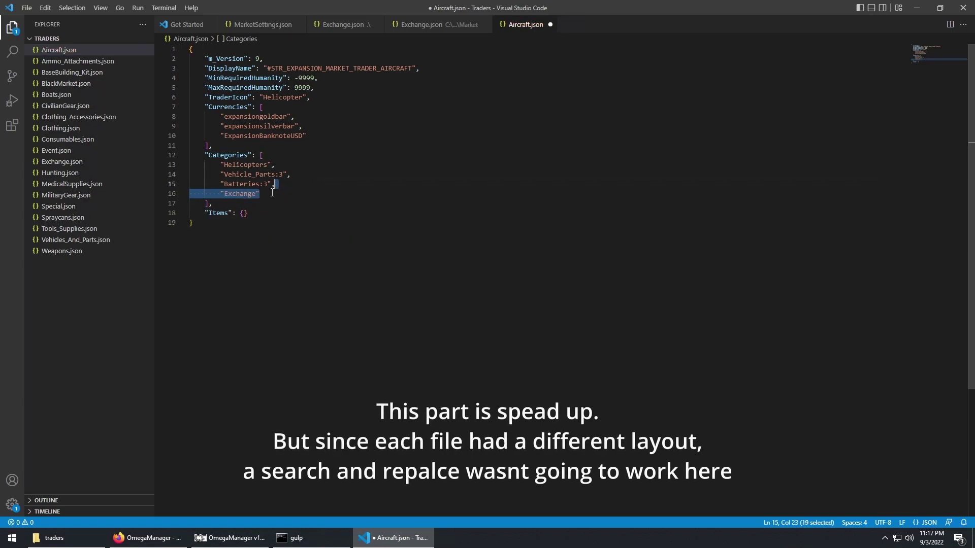
{"action": "key", "text": "ctrl+c"}
Step: Add the Exchange category to Ammo_Attachments.json and BaseBuilding_Kit.json, comma-separated
{"action": "left_click", "coordinate": [91, 62]}
{"action": "left_click", "coordinate": [271, 213]}
{"action": "key", "text": "ctrl+v"}
{"action": "key", "text": "Up"}
{"action": "key", "text": "End"}
{"action": "type", "text": ","}
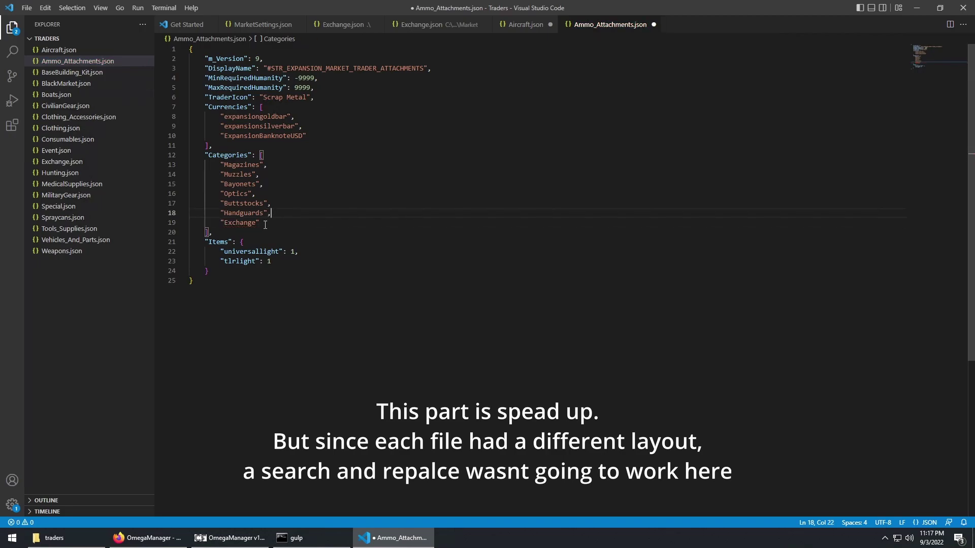
{"action": "left_click", "coordinate": [72, 72]}
{"action": "left_click", "coordinate": [249, 223]}
{"action": "key", "text": "ctrl+v"}
{"action": "key", "text": "Up"}
{"action": "key", "text": "End"}
{"action": "type", "text": ","}
Step: Add the Exchange category to BlackMarket.json and Boats.json
{"action": "left_click", "coordinate": [66, 84]}
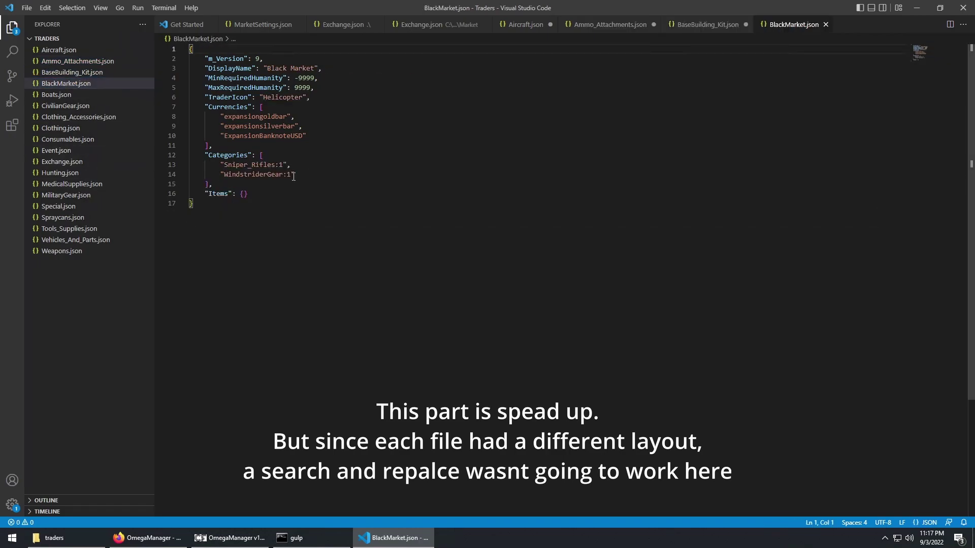
{"action": "left_click", "coordinate": [293, 174]}
{"action": "key", "text": "ctrl+v"}
{"action": "key", "text": "Up"}
{"action": "key", "text": "End"}
{"action": "key", "text": "comma"}
{"action": "left_click", "coordinate": [57, 95]}
{"action": "left_click", "coordinate": [276, 175]}
{"action": "key", "text": "ctrl+v"}
{"action": "key", "text": "Up"}
{"action": "key", "text": "End"}
{"action": "key", "text": "comma"}
Step: Add the Exchange category to CivilianGear, Clothing_Accessories and Clothing trader files
{"action": "left_click", "coordinate": [66, 106]}
{"action": "left_click", "coordinate": [289, 213]}
{"action": "key", "text": "comma"}
{"action": "key", "text": "ctrl+v"}
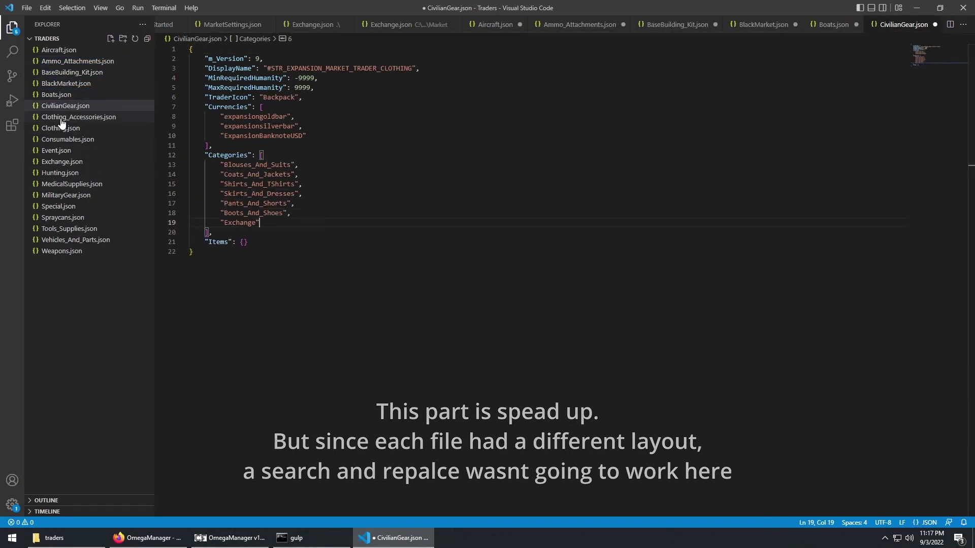
{"action": "left_click", "coordinate": [61, 117]}
{"action": "left_click", "coordinate": [285, 270]}
{"action": "key", "text": "comma"}
{"action": "key", "text": "ctrl+v"}
{"action": "left_click", "coordinate": [60, 128]}
{"action": "left_click", "coordinate": [285, 213]}
{"action": "key", "text": "comma"}
{"action": "key", "text": "ctrl+v"}
Step: Add the Exchange category to Consumables, Event and Hunting trader files
{"action": "left_click", "coordinate": [68, 139]}
{"action": "left_click", "coordinate": [267, 203]}
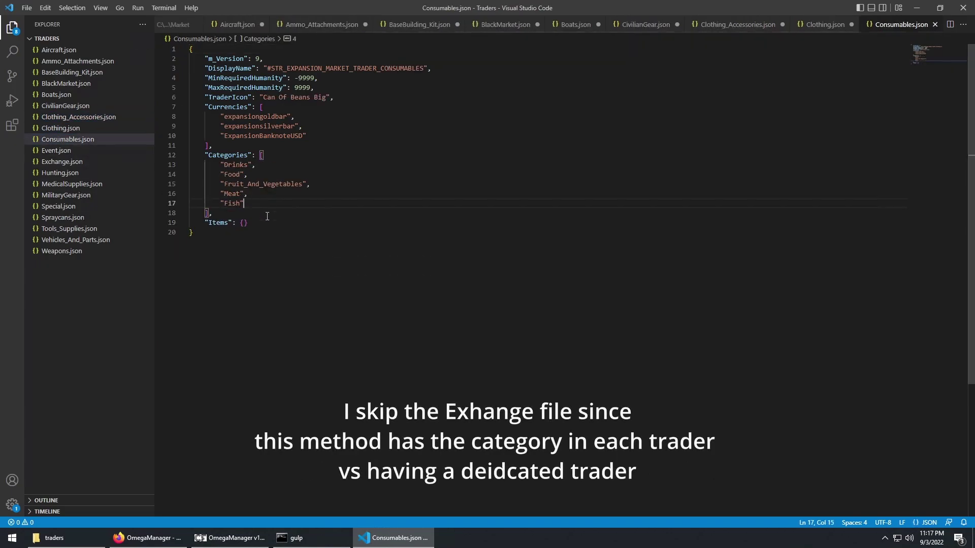
{"action": "key", "text": "comma"}
{"action": "key", "text": "ctrl+v"}
{"action": "left_click", "coordinate": [56, 151]}
{"action": "left_click", "coordinate": [254, 164]}
{"action": "key", "text": "comma"}
{"action": "key", "text": "ctrl+v"}
{"action": "left_click", "coordinate": [60, 173]}
{"action": "left_click", "coordinate": [261, 165]}
{"action": "key", "text": "comma"}
{"action": "key", "text": "ctrl+v"}
Step: Add the Exchange category to MedicalSupplies, MilitaryGear and Spraycans trader files
{"action": "left_click", "coordinate": [71, 184]}
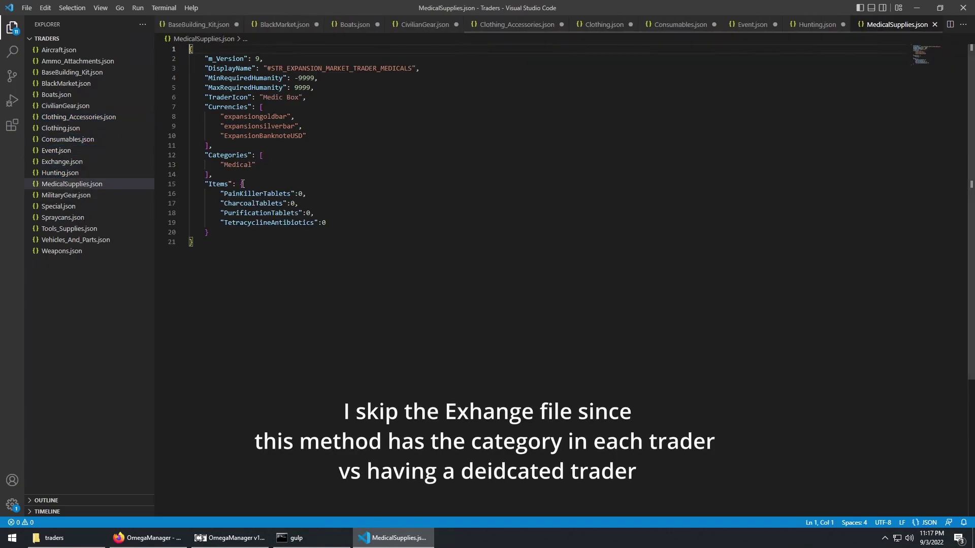
{"action": "left_click", "coordinate": [255, 164]}
{"action": "key", "text": "comma"}
{"action": "key", "text": "ctrl+v"}
{"action": "left_click", "coordinate": [66, 195]}
{"action": "left_click", "coordinate": [302, 222]}
{"action": "key", "text": "comma"}
{"action": "key", "text": "ctrl+v"}
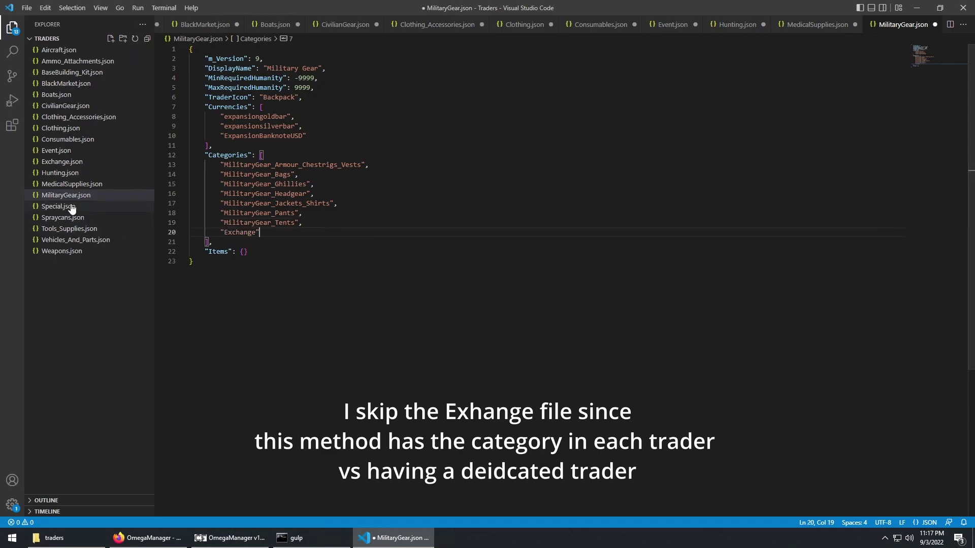
{"action": "left_click", "coordinate": [71, 206]}
{"action": "left_click", "coordinate": [63, 217]}
{"action": "left_click", "coordinate": [254, 164]}
{"action": "key", "text": "comma"}
{"action": "key", "text": "ctrl+v"}
Step: Add the Exchange category to Tools_Supplies, Vehicles_And_Parts and Weapons trader files
{"action": "left_click", "coordinate": [69, 229]}
{"action": "left_click", "coordinate": [255, 242]}
{"action": "key", "text": "comma"}
{"action": "key", "text": "ctrl+v"}
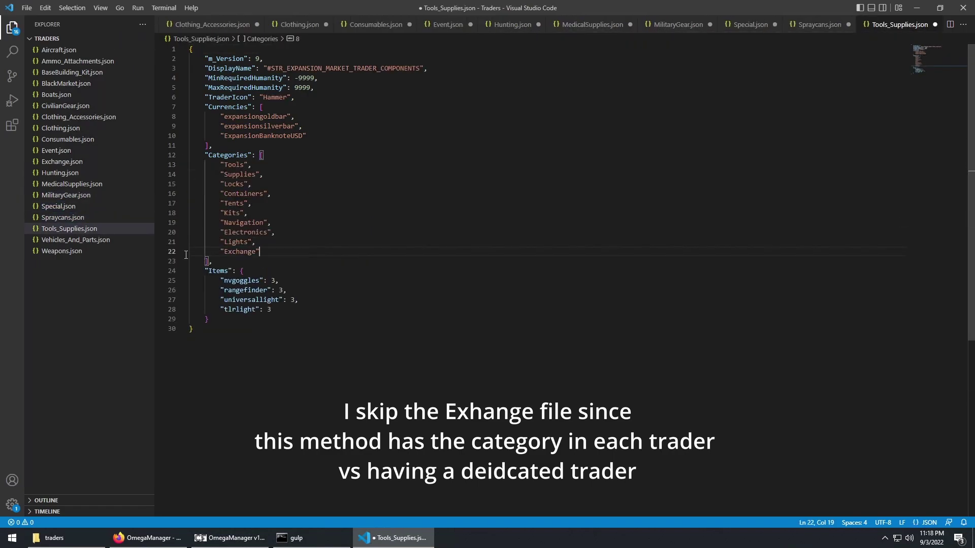
{"action": "left_click", "coordinate": [76, 240]}
{"action": "left_click", "coordinate": [269, 193]}
{"action": "key", "text": "comma"}
{"action": "key", "text": "ctrl+v"}
{"action": "left_click", "coordinate": [62, 250]}
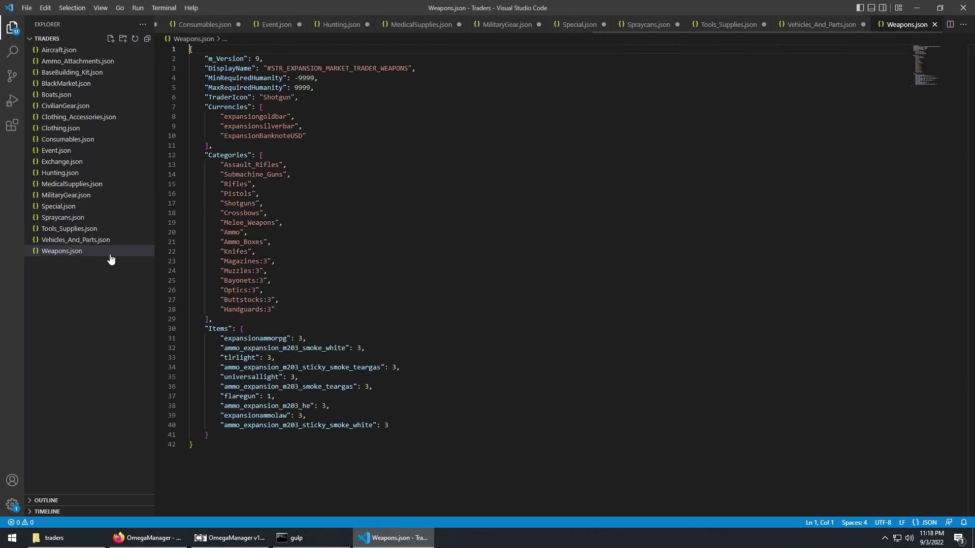
{"action": "left_click", "coordinate": [281, 310]}
{"action": "key", "text": "comma"}
{"action": "key", "text": "ctrl+v"}
Step: Save all edited trader files, minimise VS Code and close the traders folder window
{"action": "left_click", "coordinate": [26, 8]}
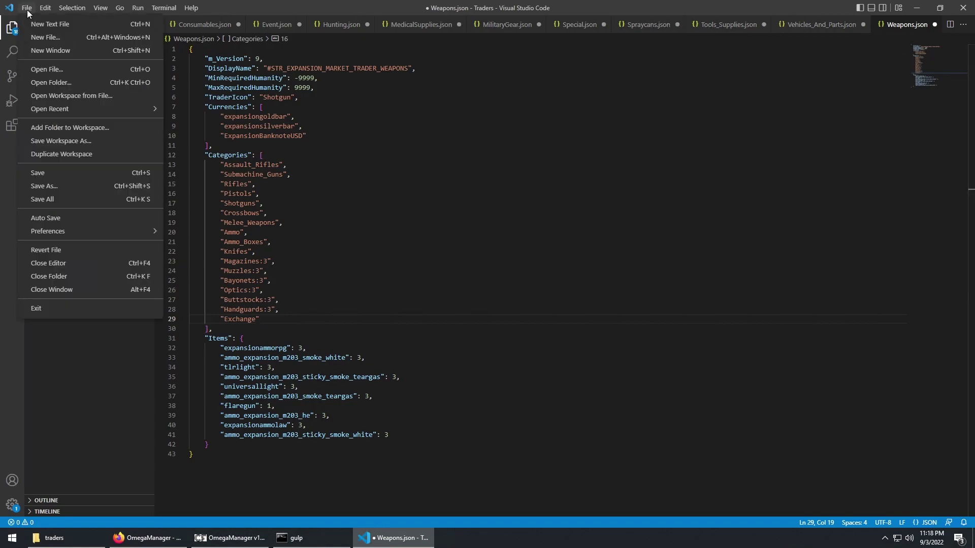
{"action": "left_click", "coordinate": [49, 199]}
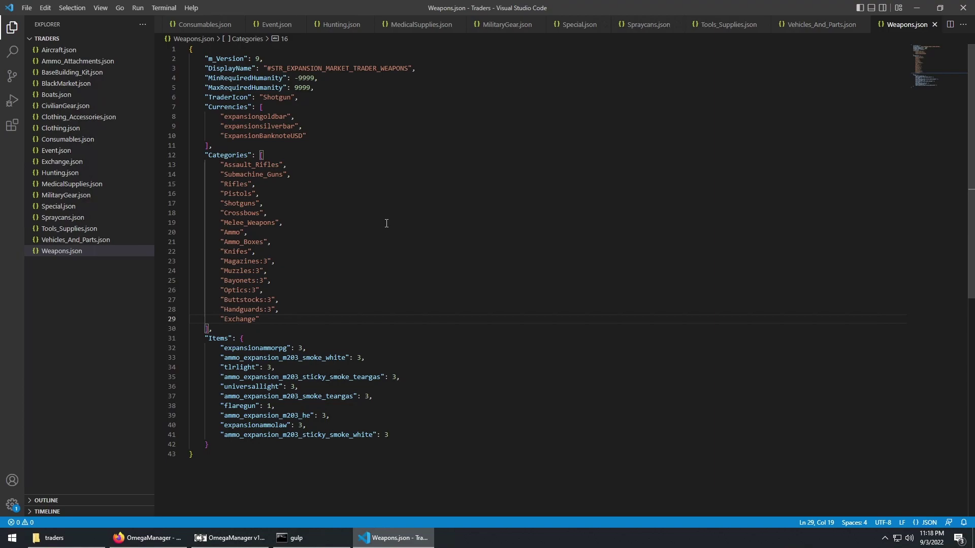
{"action": "left_click", "coordinate": [914, 7]}
{"action": "left_click", "coordinate": [732, 93]}
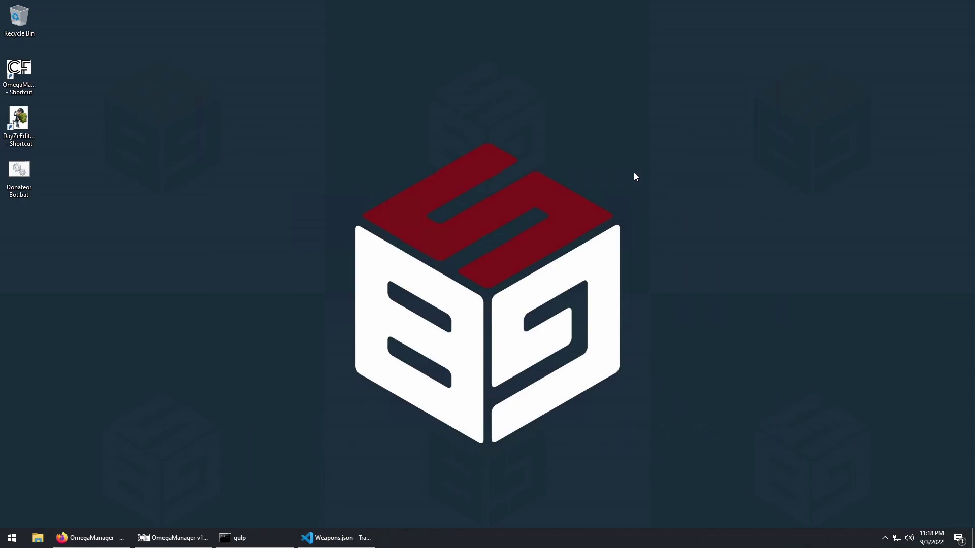